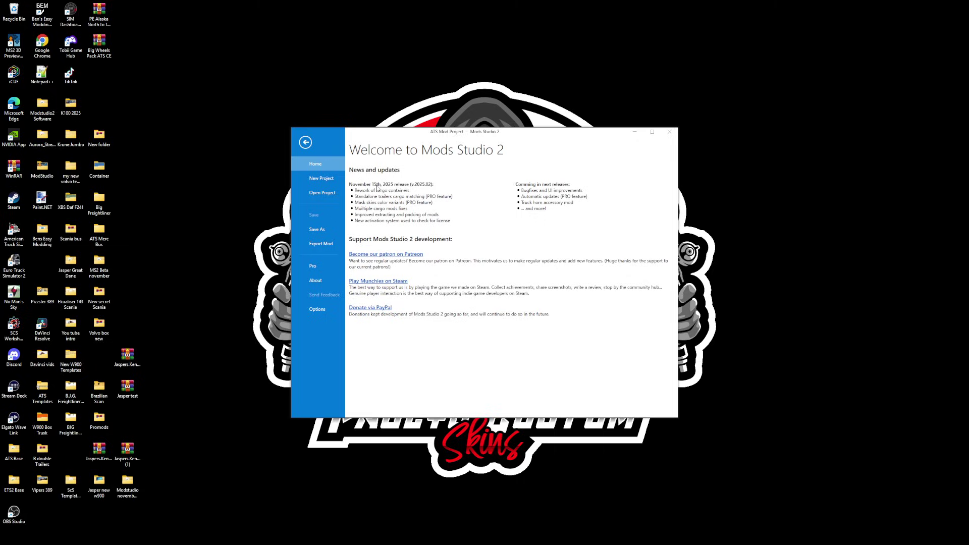
Step: Resize the Mods Studio 2 window, then open and minimize the desktop Container folder
{"action": "left_click", "coordinate": [652, 132]}
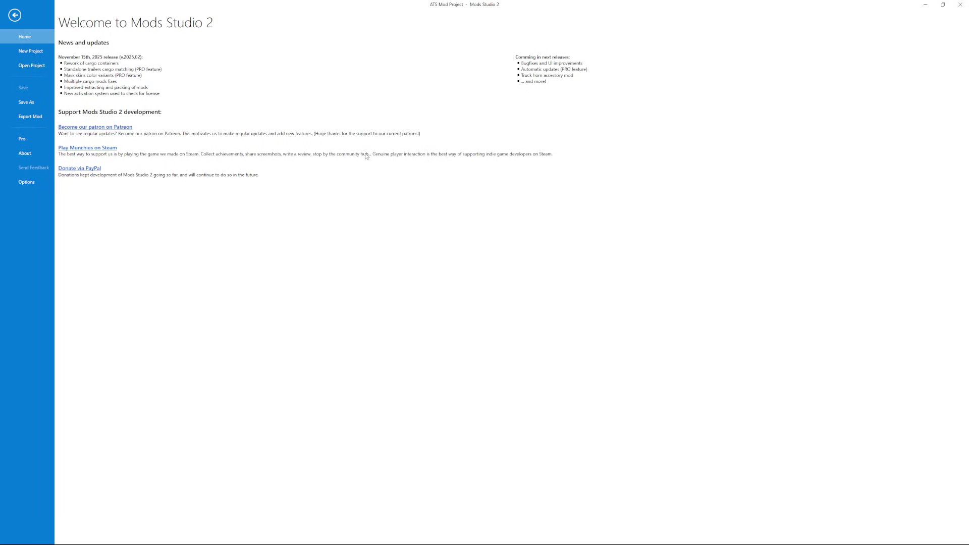
{"action": "left_click", "coordinate": [943, 5]}
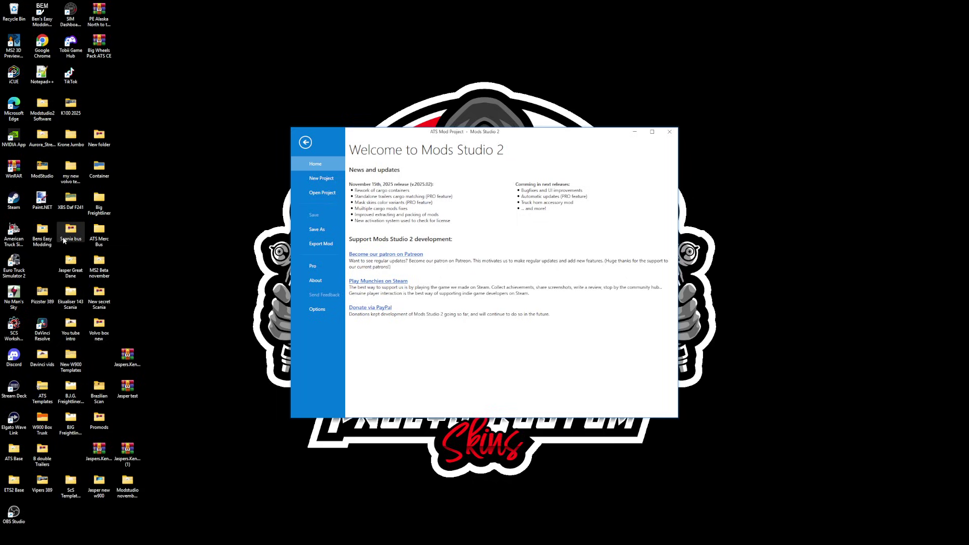
{"action": "double_click", "coordinate": [98, 170]}
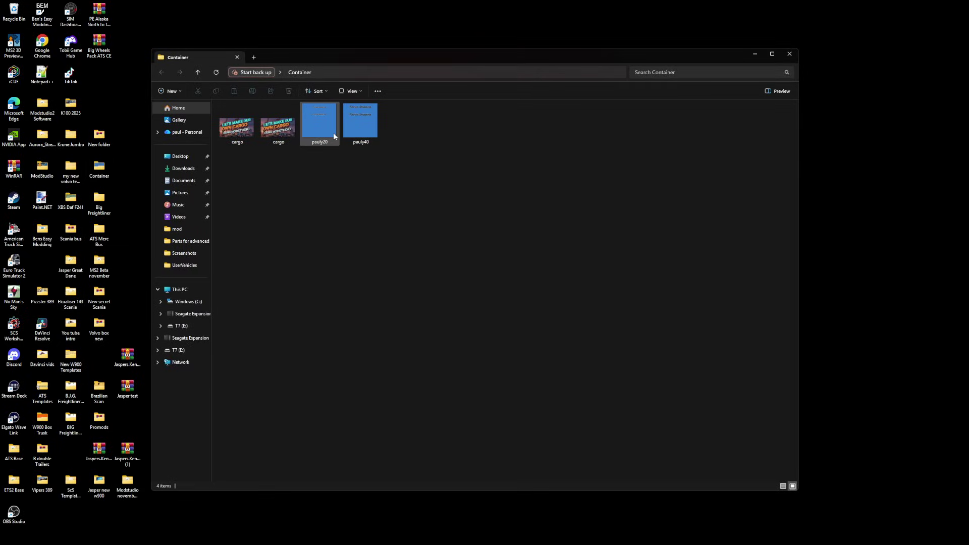
{"action": "mouse_move", "coordinate": [329, 136]}
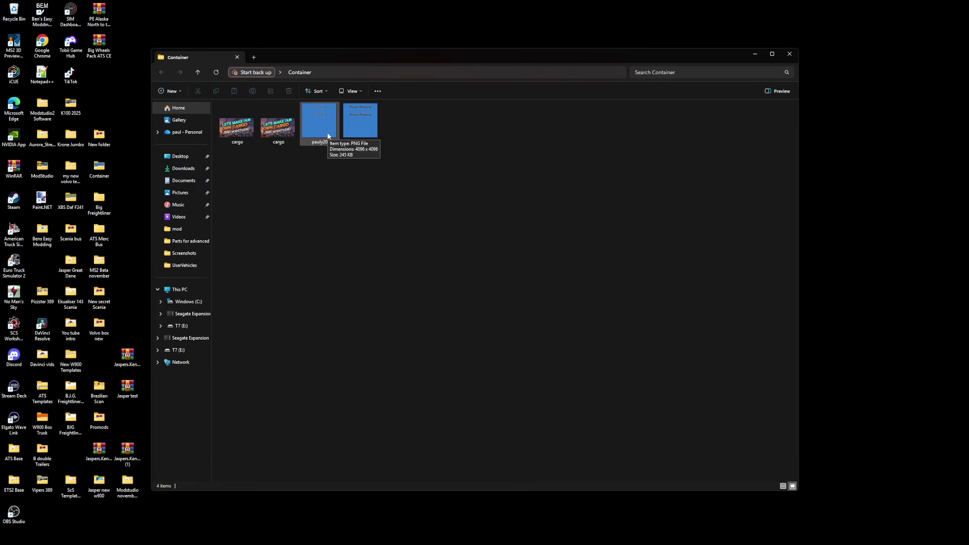
{"action": "left_click", "coordinate": [756, 54]}
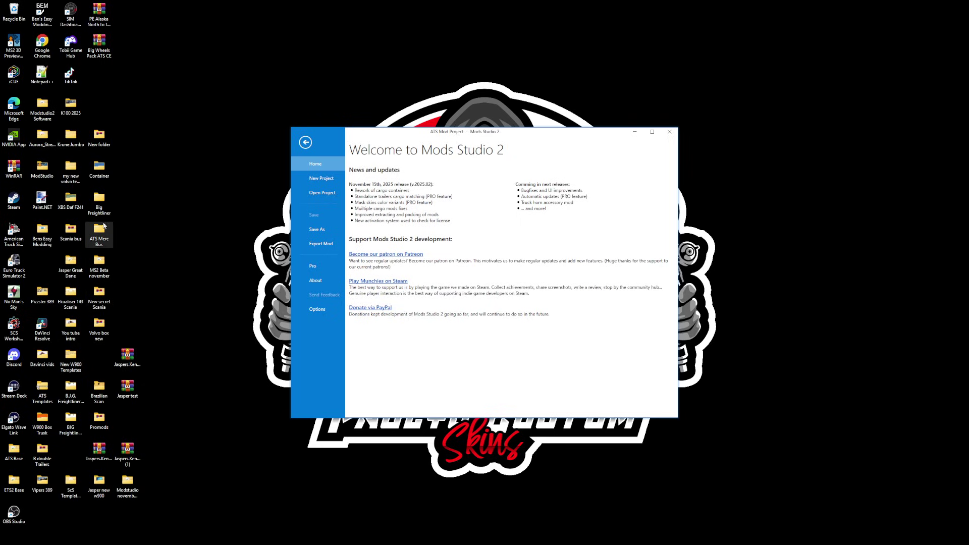
Step: Browse to Modstudio november 2025 > Data > ModProjects > ATS > Templates > CargoContainer2
{"action": "double_click", "coordinate": [127, 482]}
{"action": "scroll", "coordinate": [288, 227], "scroll_direction": "up", "scroll_amount": 8}
{"action": "double_click", "coordinate": [252, 156]}
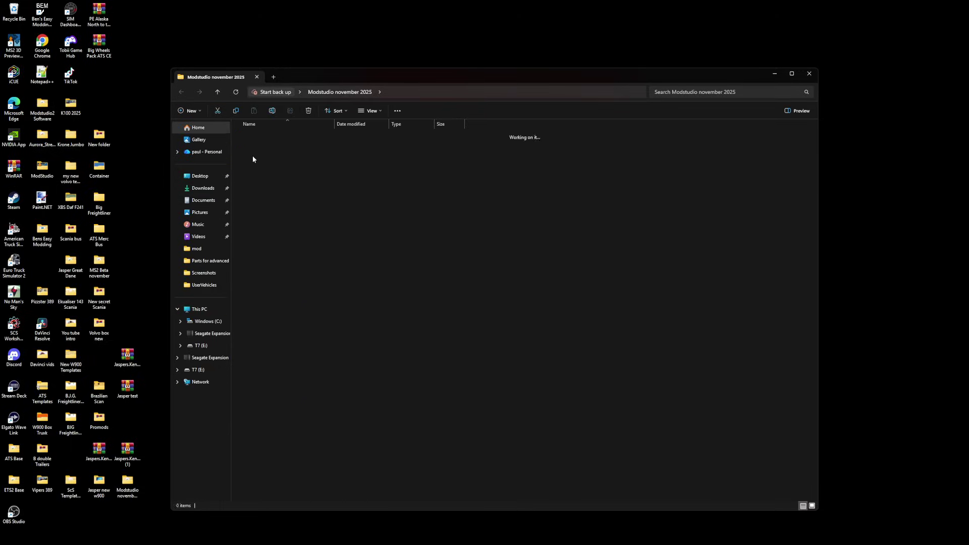
{"action": "double_click", "coordinate": [256, 147]}
{"action": "double_click", "coordinate": [252, 136]}
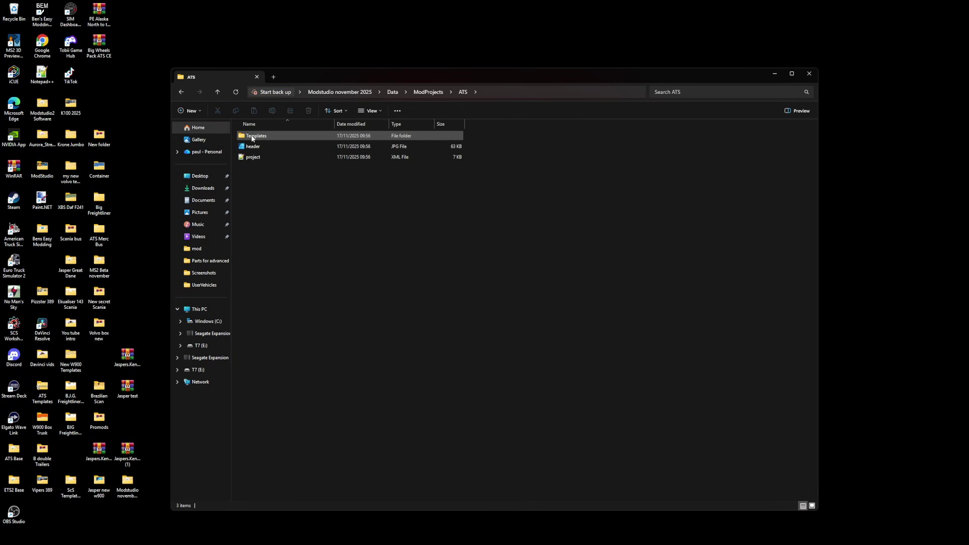
{"action": "double_click", "coordinate": [253, 137]}
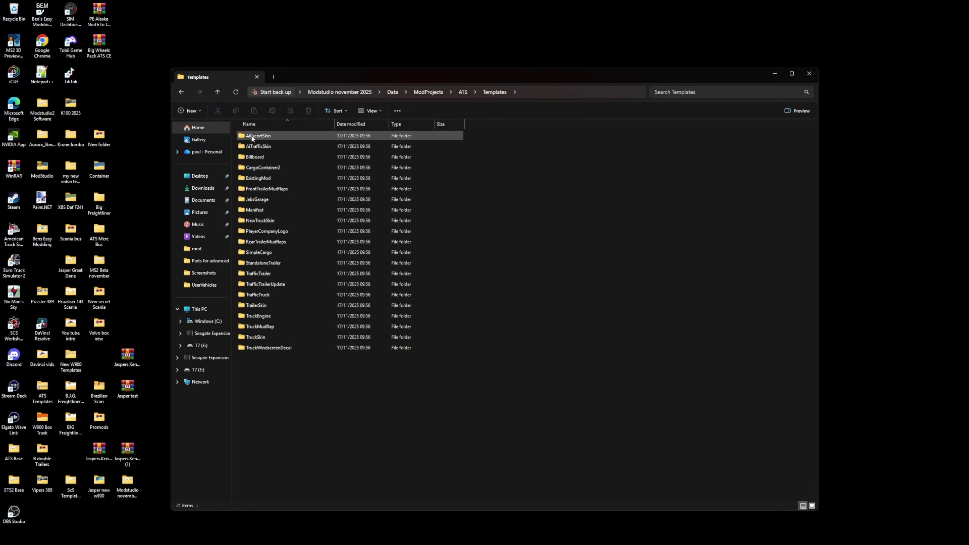
{"action": "double_click", "coordinate": [259, 169]}
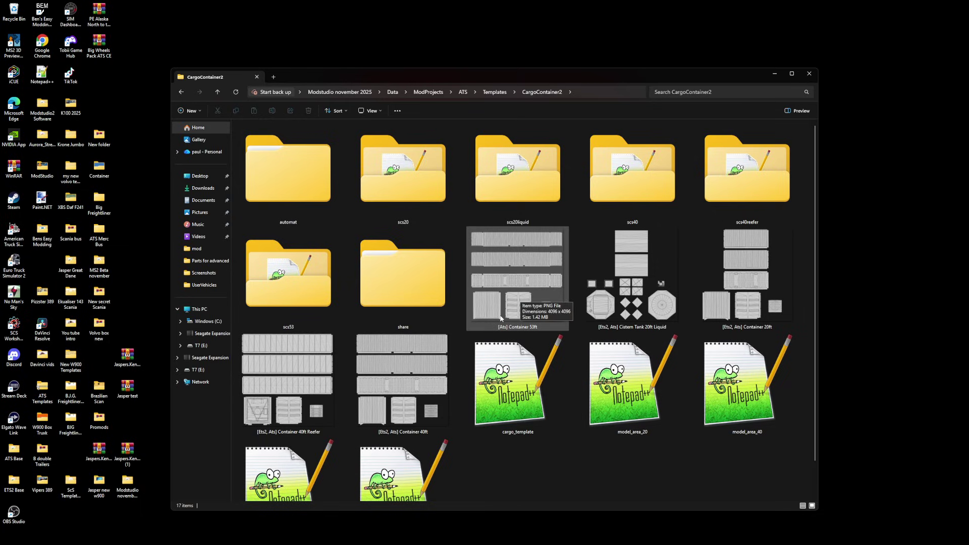
{"action": "mouse_move", "coordinate": [778, 291]}
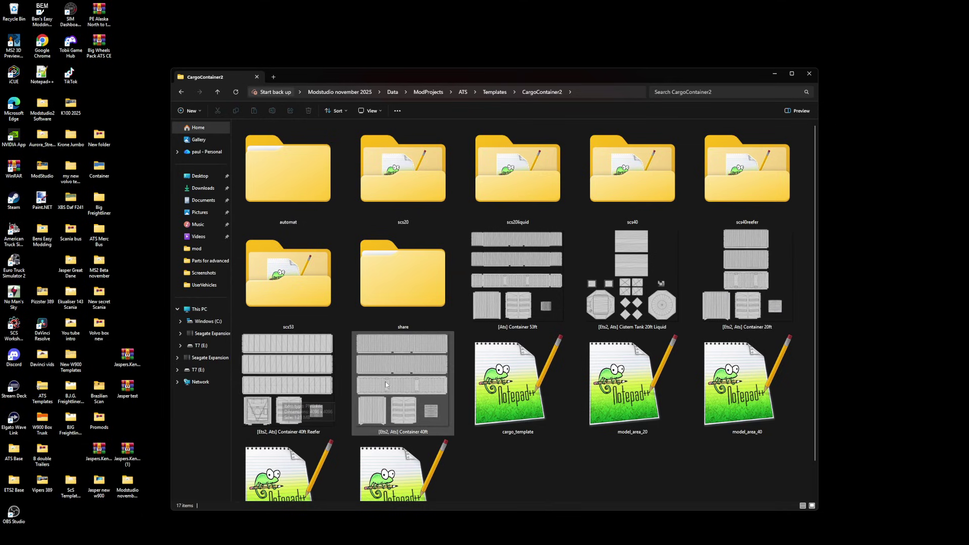
{"action": "mouse_move", "coordinate": [394, 386]}
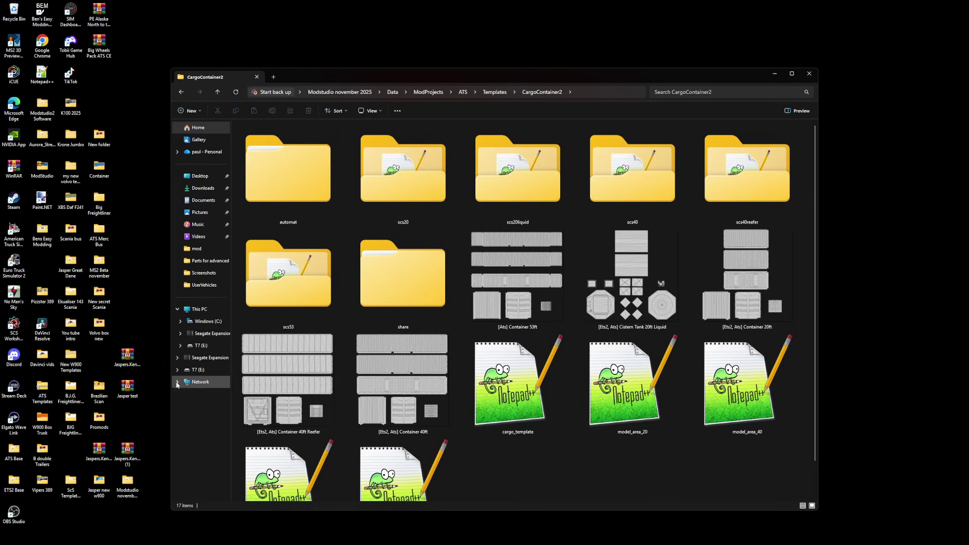
Step: Reopen the Container folder and show the pauly20 and pauly40 images as extra large icons
{"action": "double_click", "coordinate": [97, 172]}
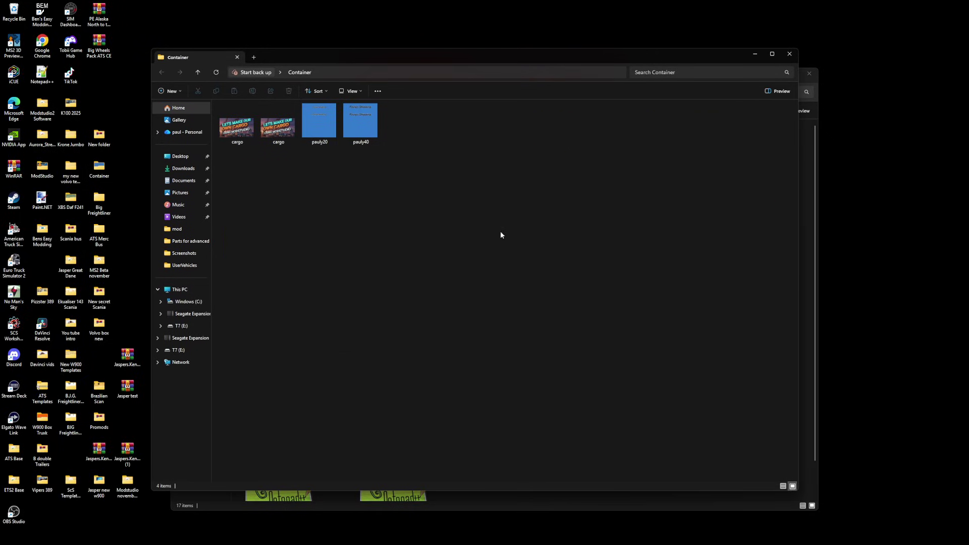
{"action": "left_click", "coordinate": [356, 92]}
{"action": "left_click", "coordinate": [360, 107]}
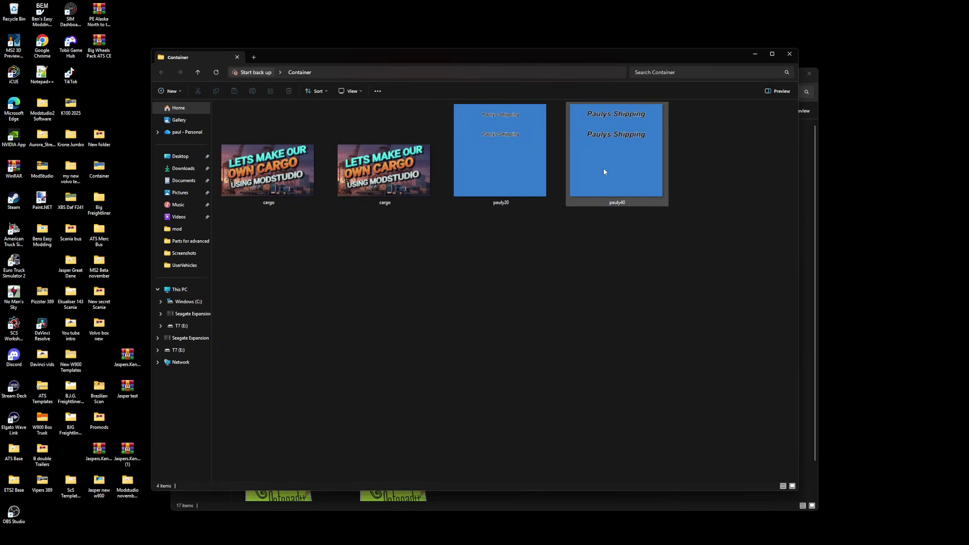
{"action": "mouse_move", "coordinate": [600, 174]}
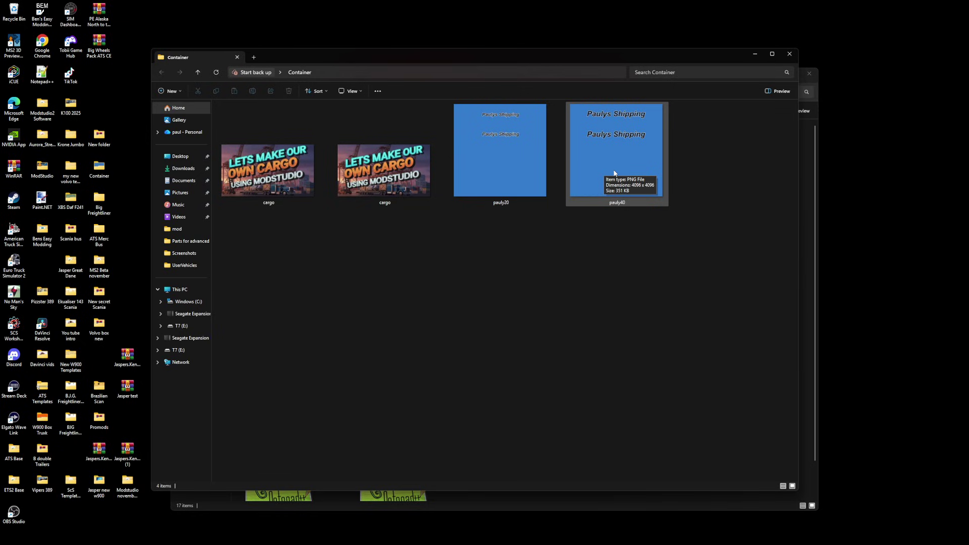
Step: Create a new ATS Mod Project and add the Cargo container V2 template to it
{"action": "left_click", "coordinate": [578, 537]}
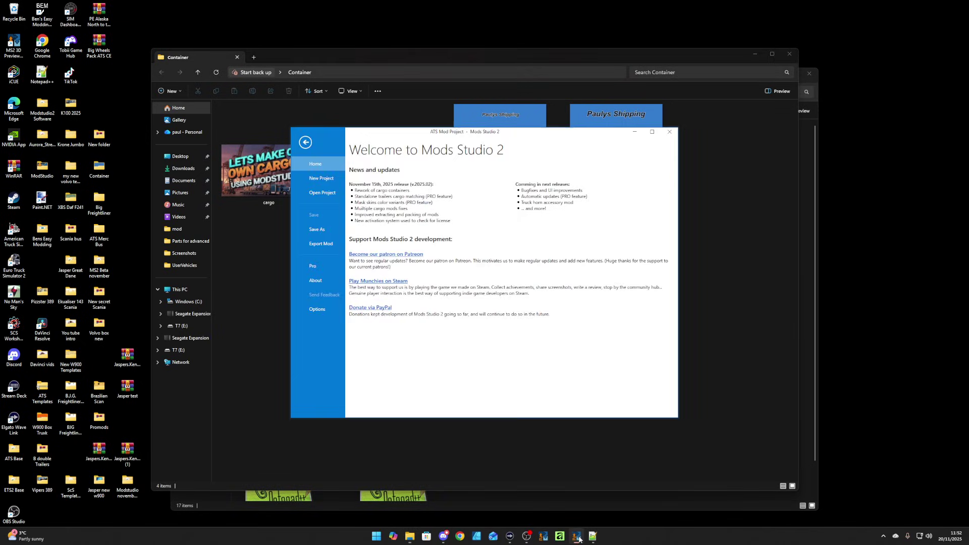
{"action": "left_click", "coordinate": [324, 182]}
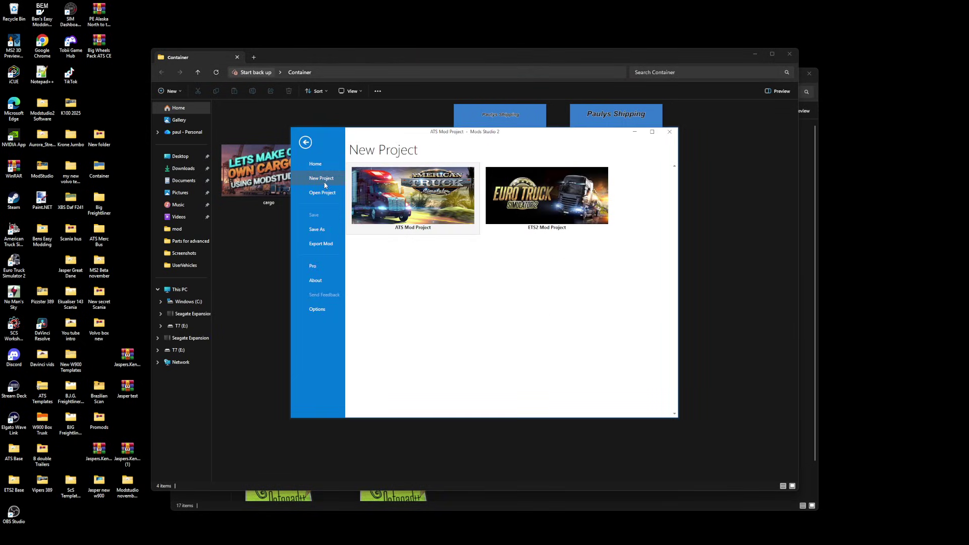
{"action": "left_click", "coordinate": [402, 204]}
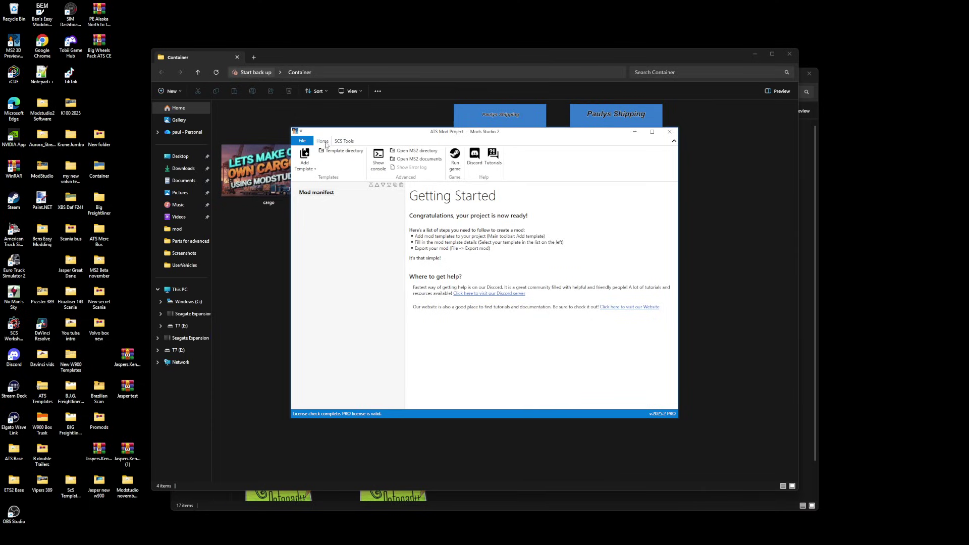
{"action": "left_click", "coordinate": [304, 159]}
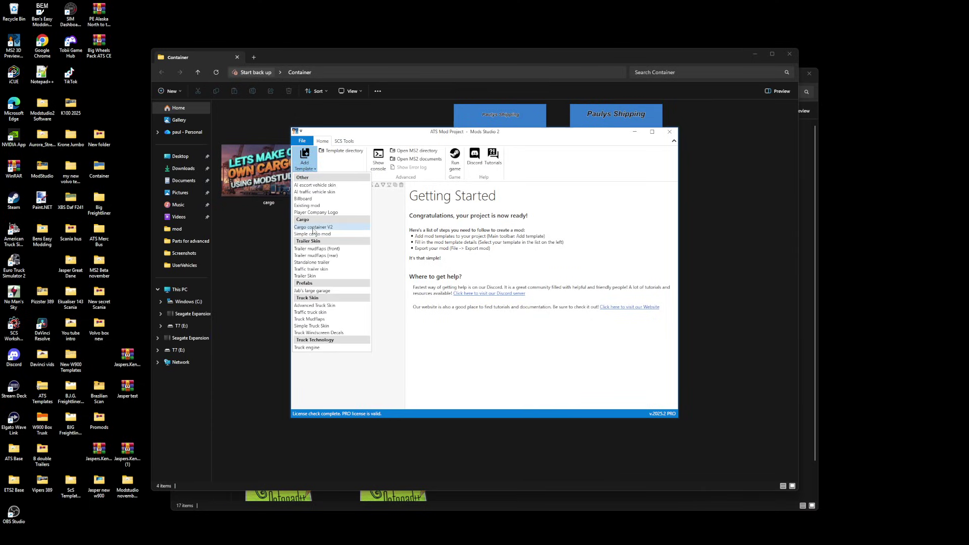
{"action": "left_click", "coordinate": [314, 227]}
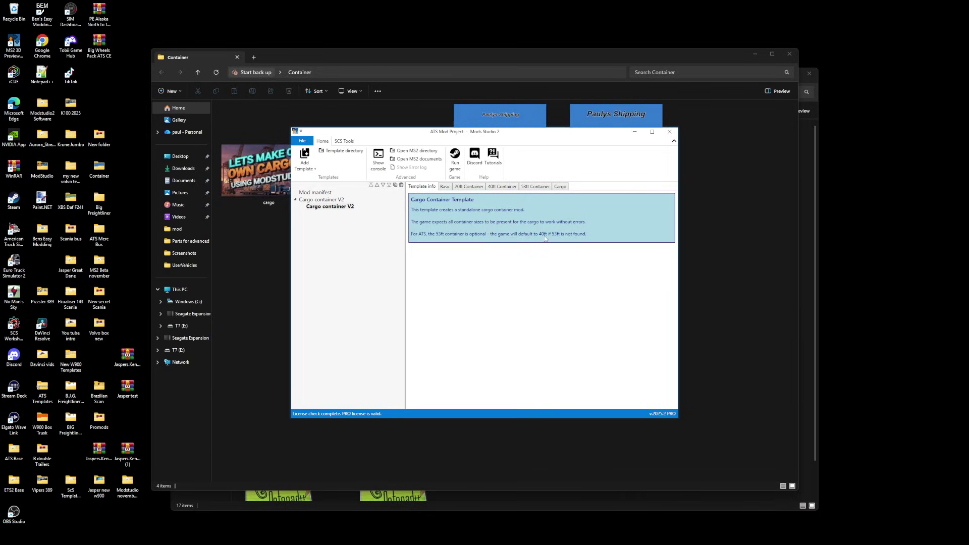
Step: Set the internal name to pauly20 and attach pauly20.png as the 20ft container image
{"action": "left_click", "coordinate": [445, 187]}
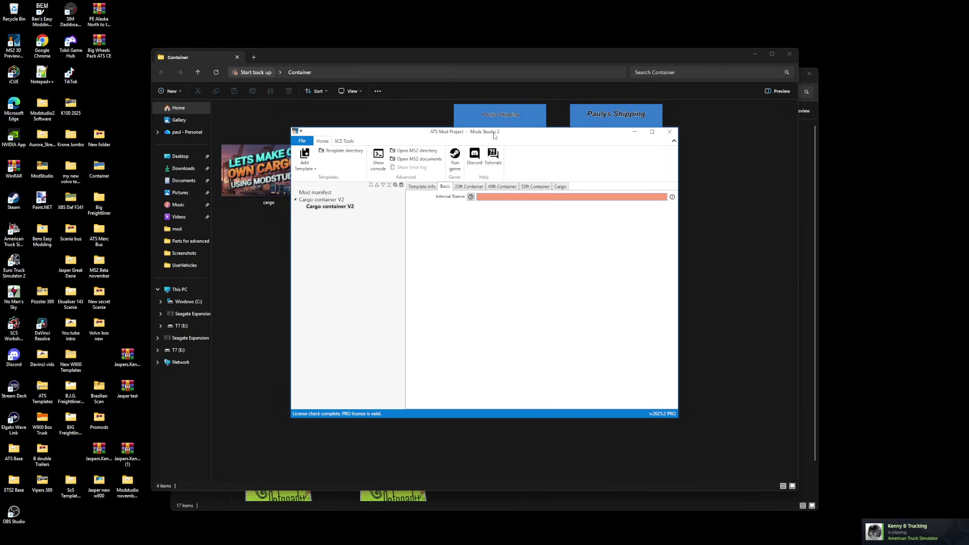
{"action": "left_click_drag", "start_coordinate": [495, 134], "coordinate": [527, 268]}
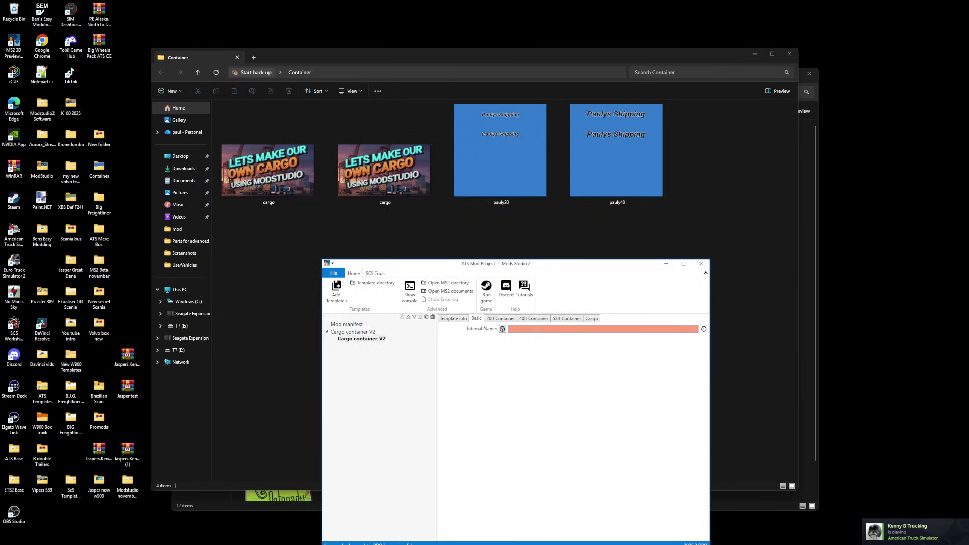
{"action": "type", "text": "pau"}
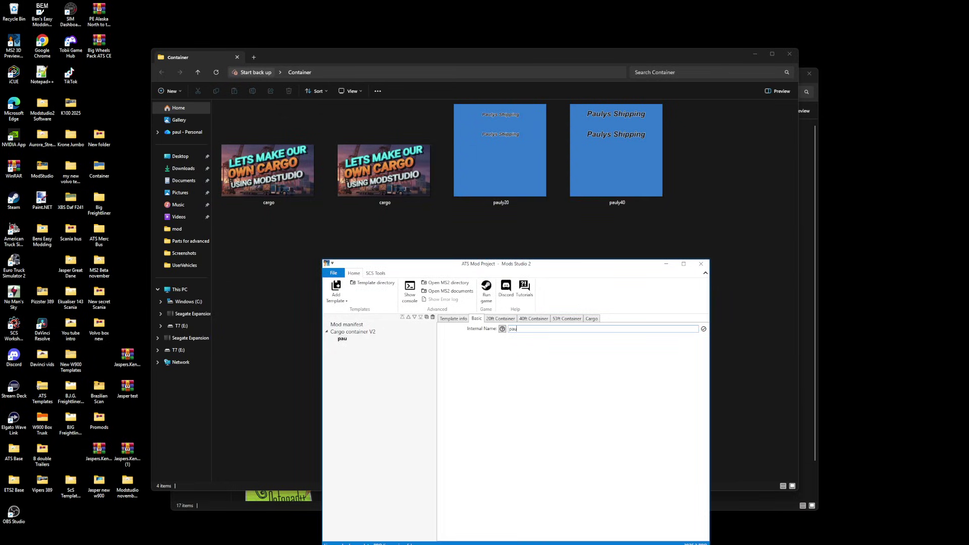
{"action": "type", "text": "ly20"}
{"action": "left_click", "coordinate": [515, 319]}
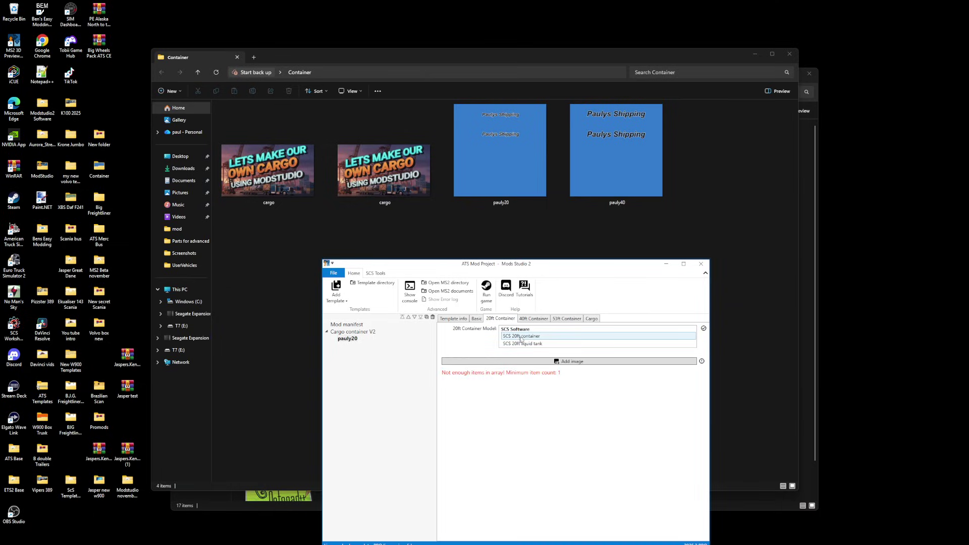
{"action": "left_click", "coordinate": [569, 361]}
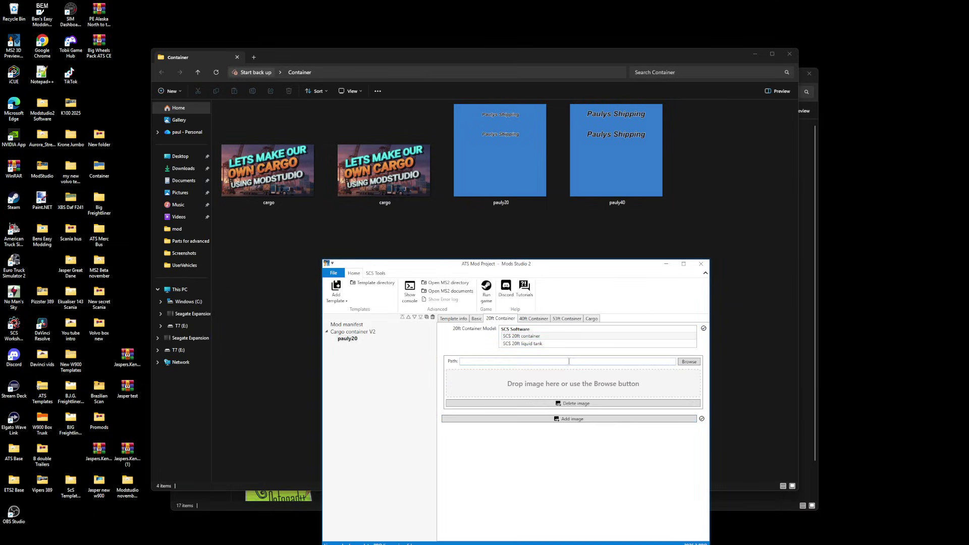
{"action": "left_click", "coordinate": [530, 194]}
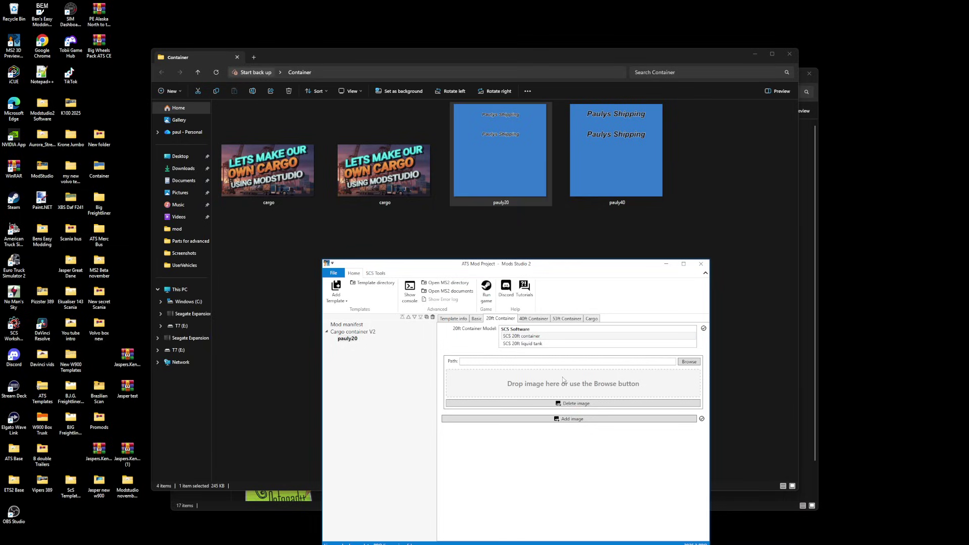
{"action": "left_click_drag", "start_coordinate": [563, 381], "coordinate": [563, 382]}
Step: Choose the SCS 40ft container model and attach pauly40.png as its image
{"action": "left_click", "coordinate": [534, 318]}
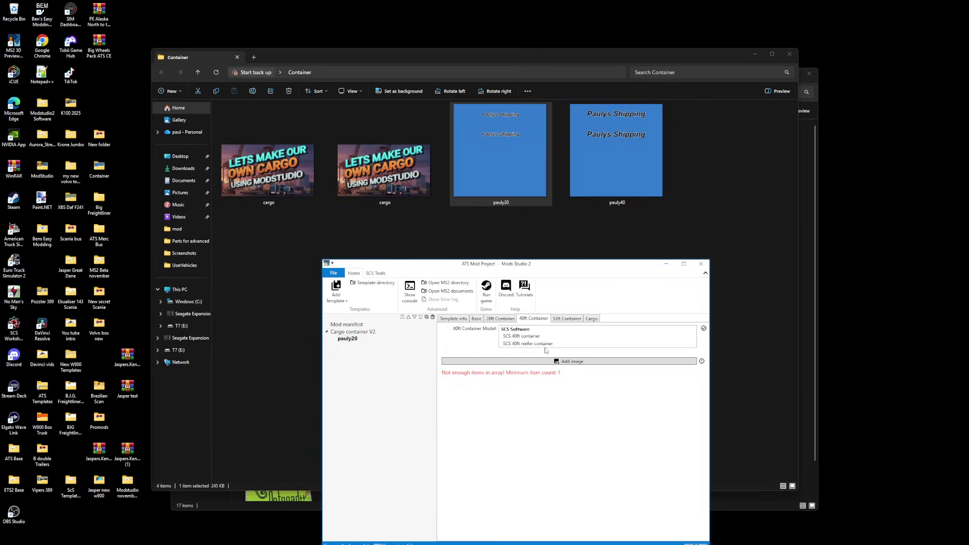
{"action": "left_click", "coordinate": [523, 336]}
{"action": "left_click", "coordinate": [570, 361]}
{"action": "left_click_drag", "start_coordinate": [624, 189], "coordinate": [569, 383]}
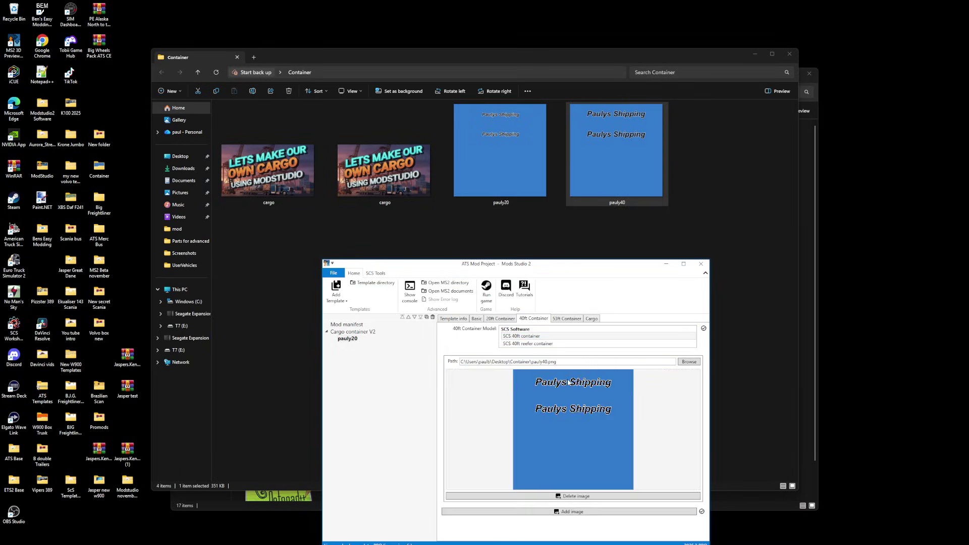
Step: Show the Cargo page and enlarge the Mods Studio window to reveal more cargo rows
{"action": "left_click", "coordinate": [598, 322]}
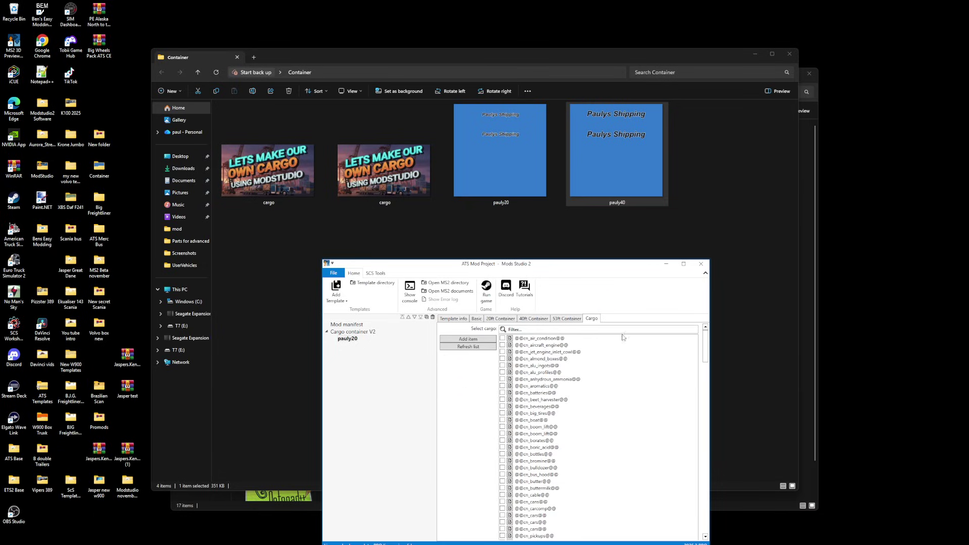
{"action": "left_click_drag", "start_coordinate": [518, 267], "coordinate": [517, 86]}
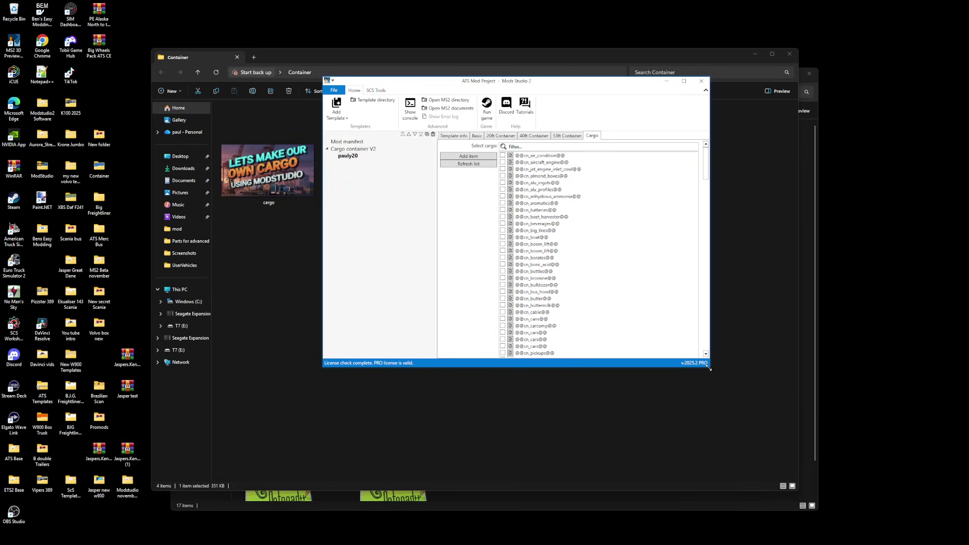
{"action": "left_click_drag", "start_coordinate": [709, 369], "coordinate": [741, 442]}
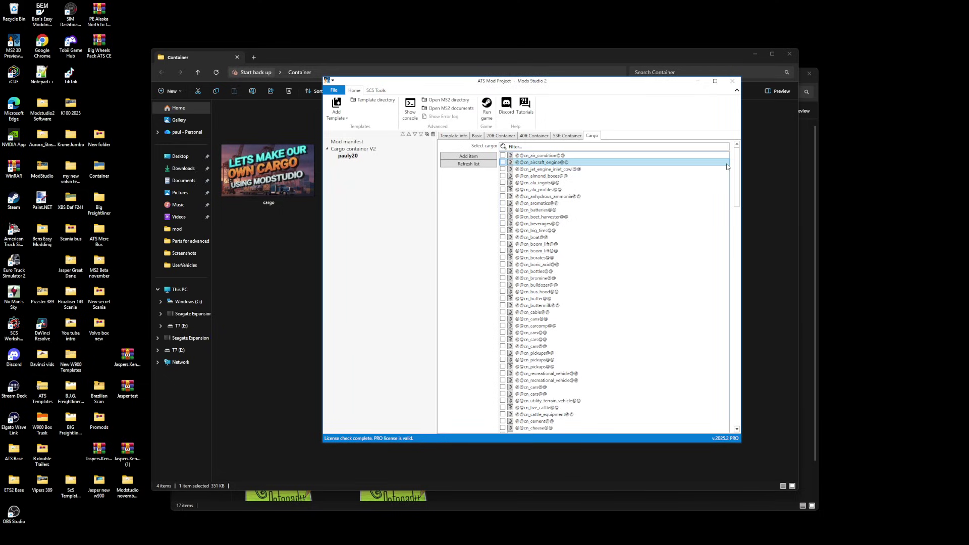
{"action": "left_click_drag", "start_coordinate": [737, 166], "coordinate": [753, 387]}
{"action": "left_click_drag", "start_coordinate": [738, 419], "coordinate": [740, 167]}
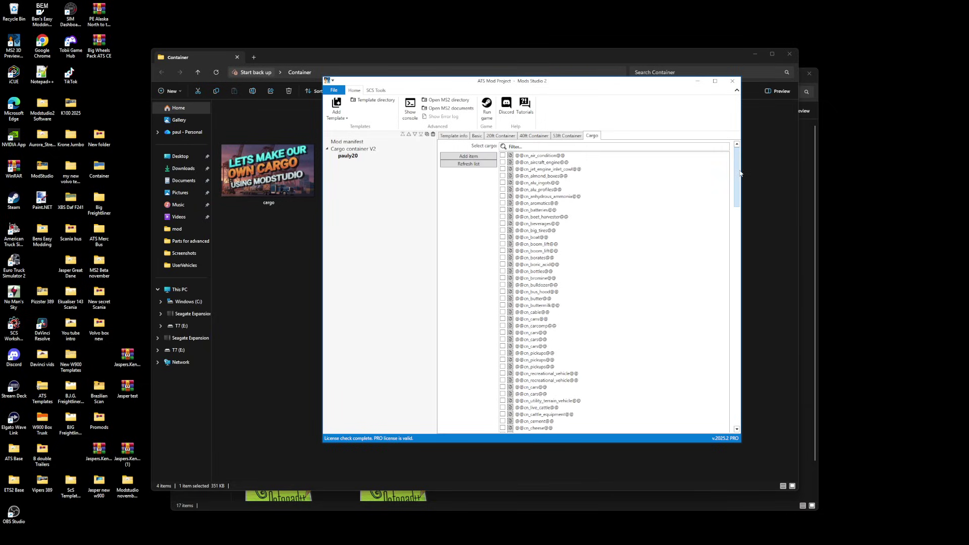
Step: Edit the batteries cargo in an enlarged form, unticking Curtainside and Insulated body types
{"action": "left_click", "coordinate": [510, 211]}
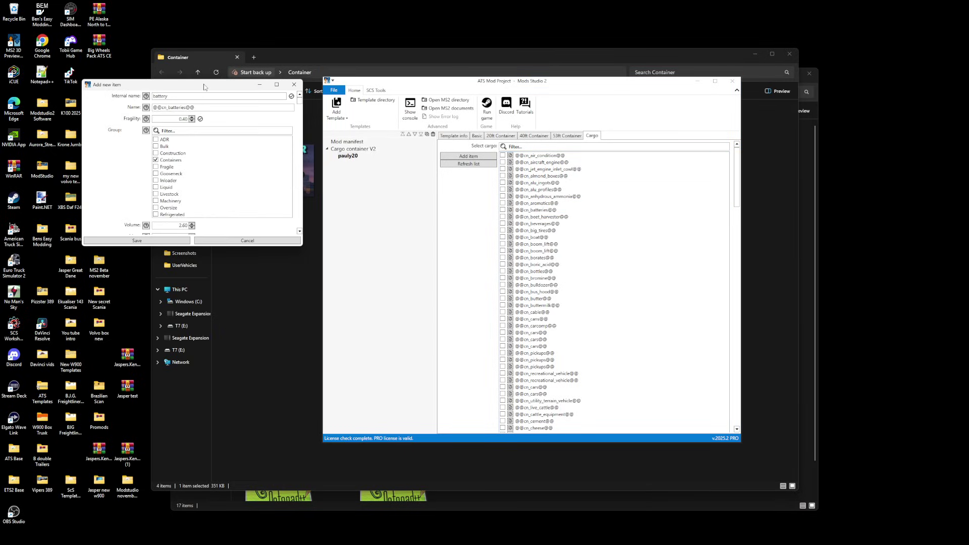
{"action": "left_click_drag", "start_coordinate": [204, 87], "coordinate": [501, 76]}
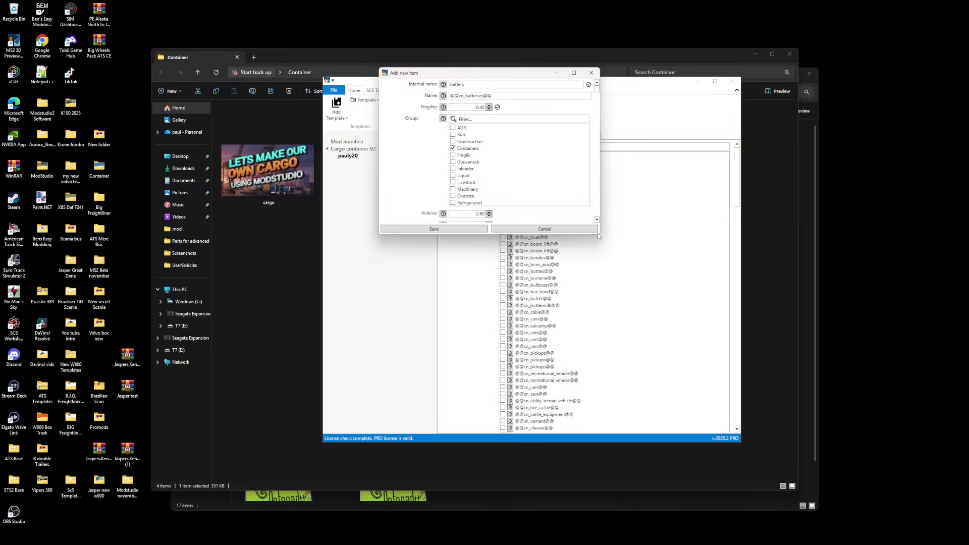
{"action": "left_click_drag", "start_coordinate": [597, 234], "coordinate": [921, 515]}
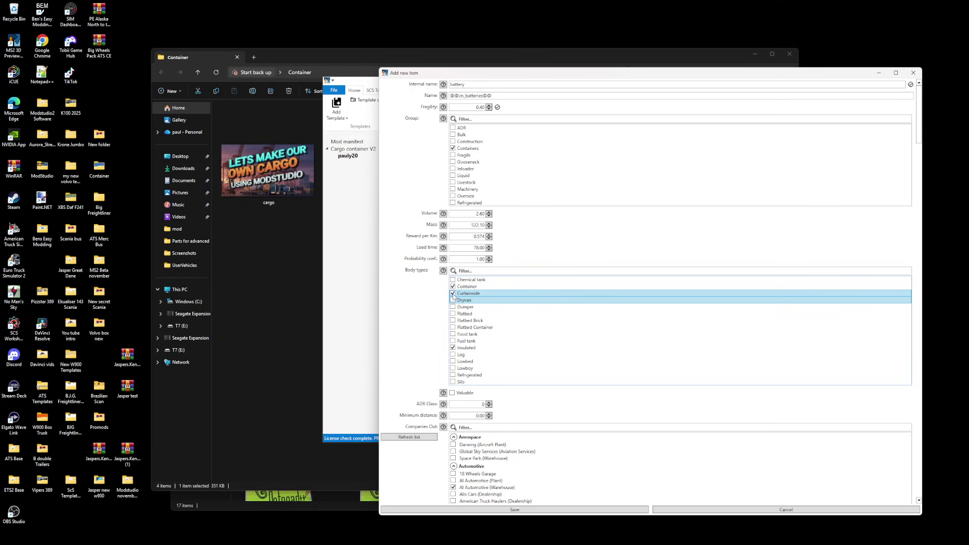
{"action": "left_click", "coordinate": [453, 293]}
{"action": "left_click", "coordinate": [453, 348]}
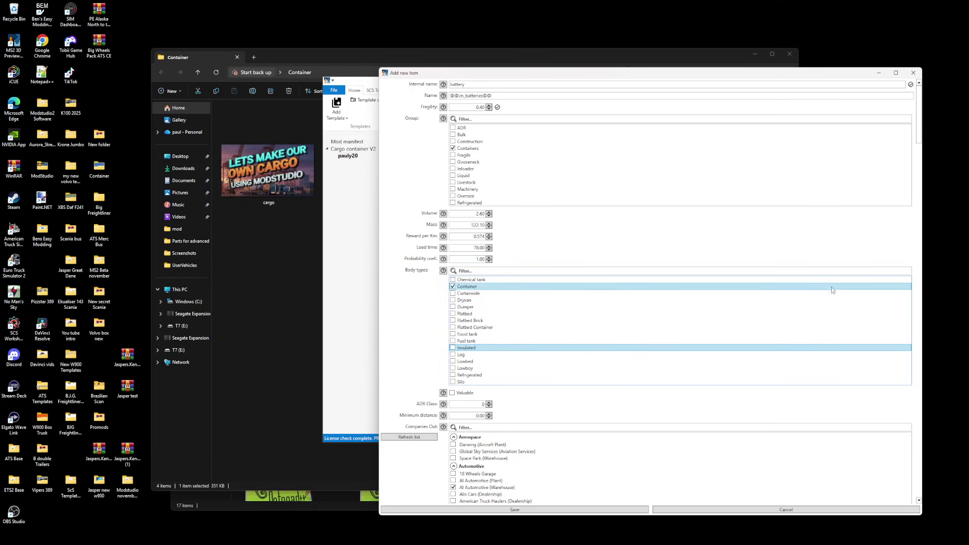
{"action": "left_click_drag", "start_coordinate": [921, 109], "coordinate": [923, 141]}
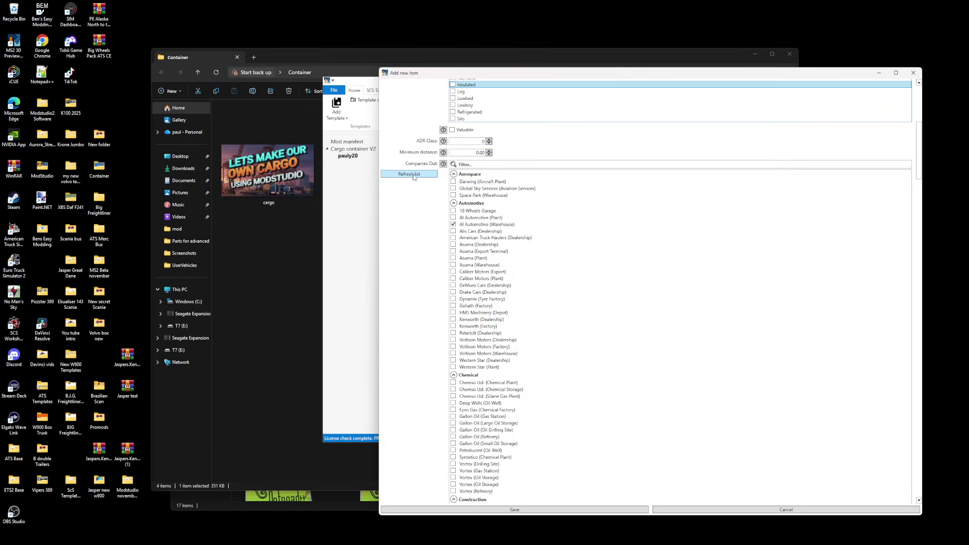
Step: Scroll through the battery cargo's Companies Out list and open the cargo icon help page
{"action": "left_click_drag", "start_coordinate": [916, 143], "coordinate": [931, 242]}
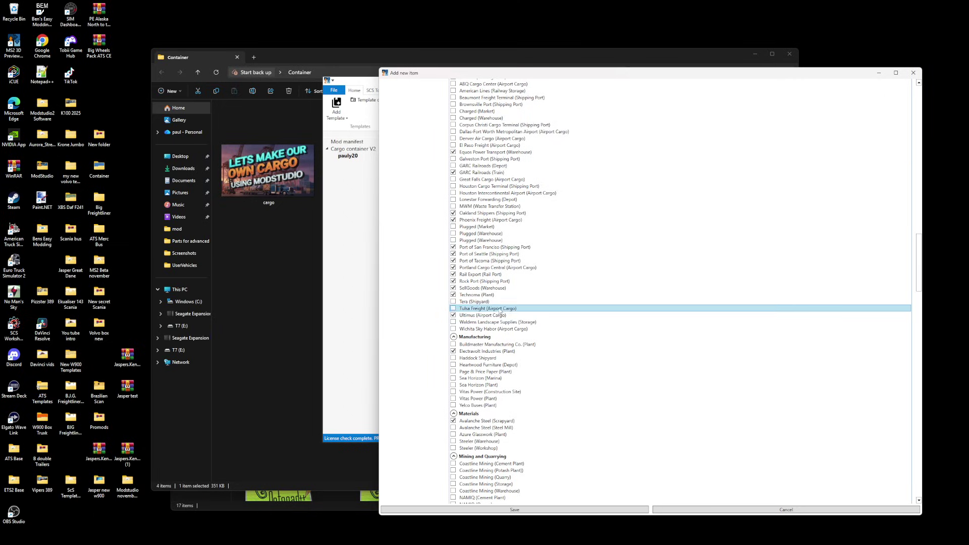
{"action": "left_click_drag", "start_coordinate": [925, 248], "coordinate": [926, 459]}
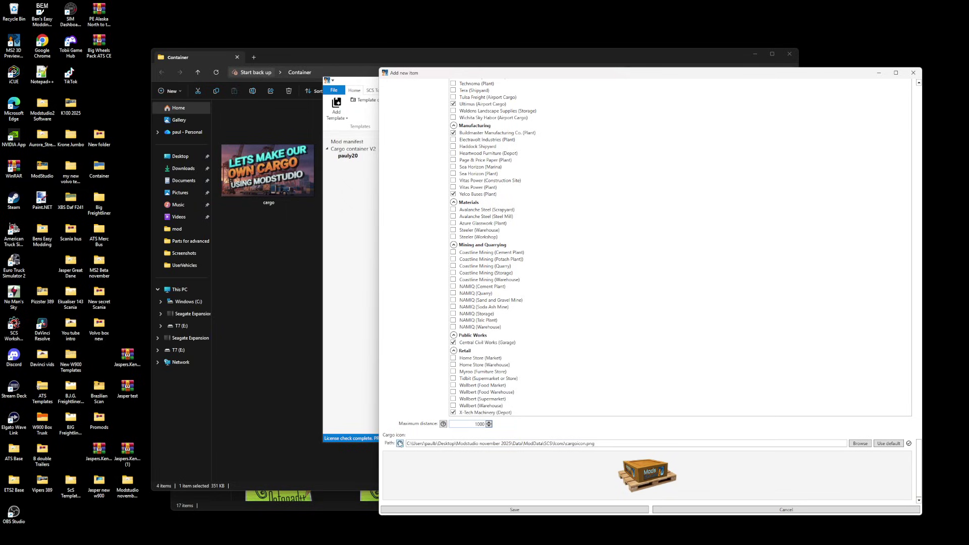
{"action": "left_click", "coordinate": [400, 443]}
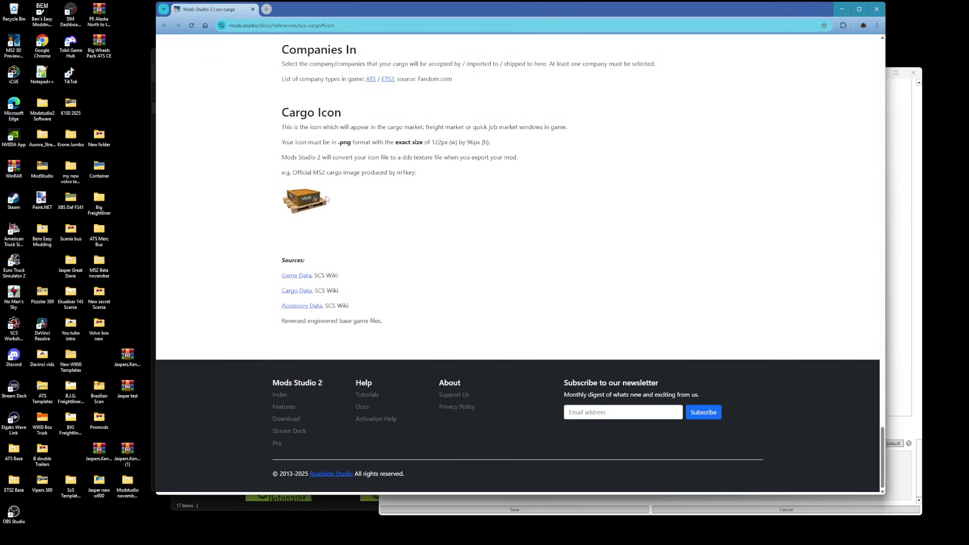
Step: Minimise Chrome after reading that cargo icons must be 122×96 px PNGs
{"action": "left_click", "coordinate": [842, 9]}
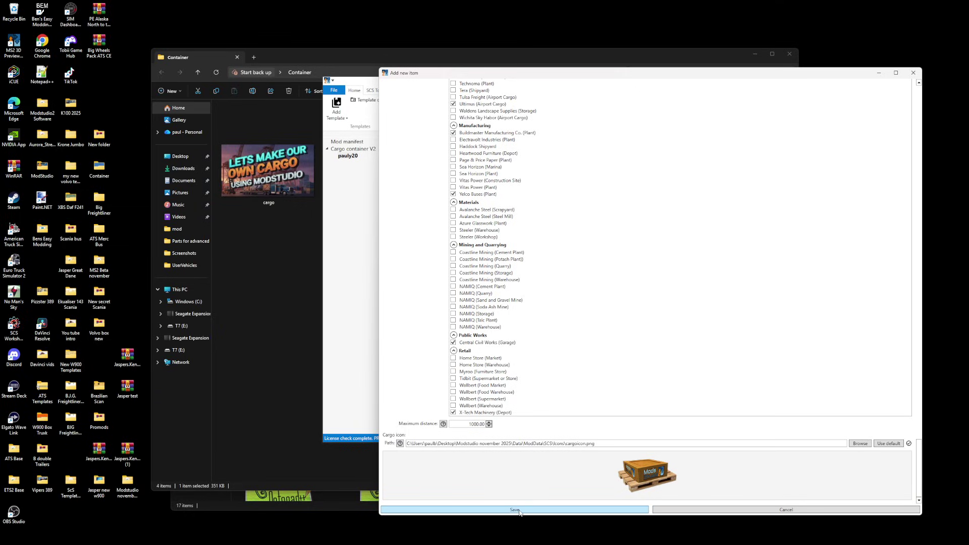
Step: Save the Car Batteries cargo and set the mod manifest categories to cargo_pack and trailer
{"action": "left_click", "coordinate": [913, 73]}
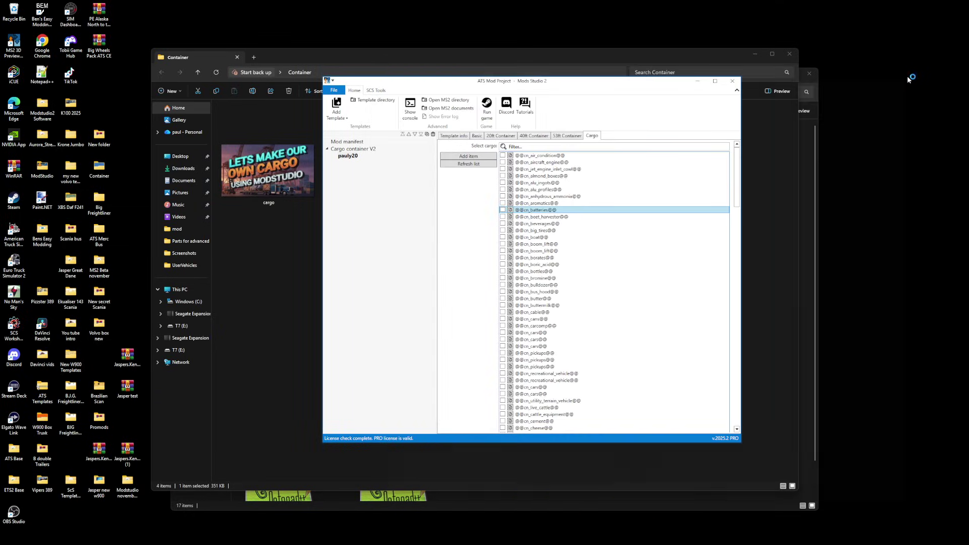
{"action": "left_click_drag", "start_coordinate": [737, 161], "coordinate": [737, 404]}
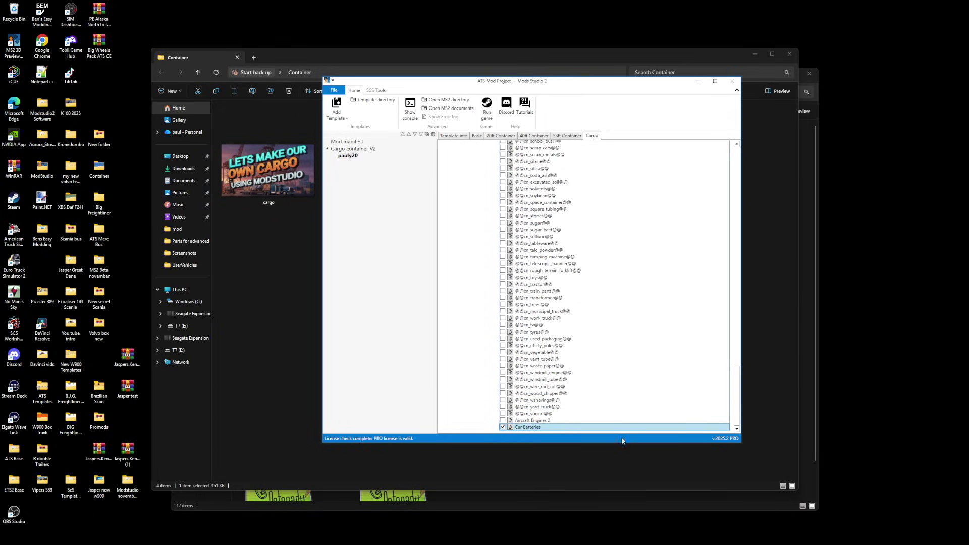
{"action": "left_click", "coordinate": [348, 143]}
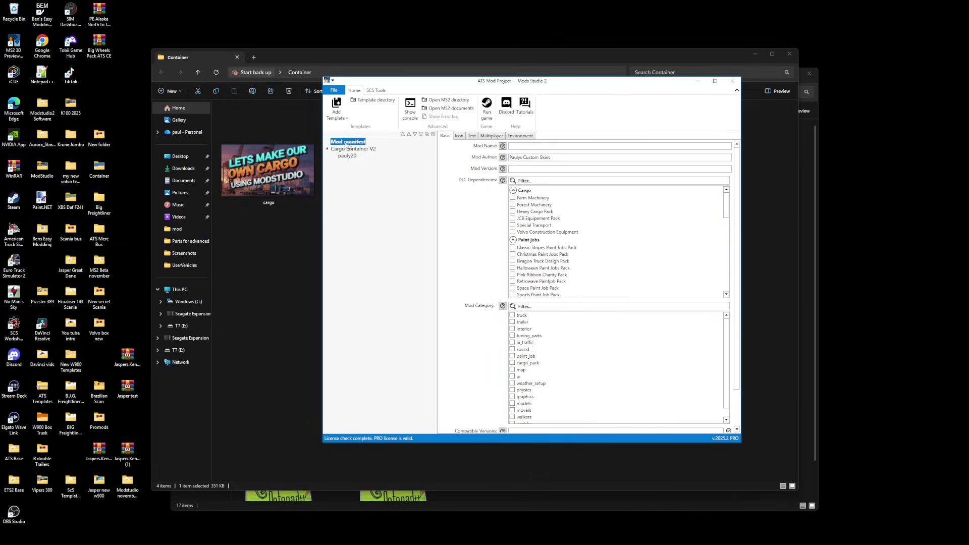
{"action": "left_click", "coordinate": [528, 363]}
{"action": "left_click", "coordinate": [522, 315]}
{"action": "left_click", "coordinate": [523, 322]}
{"action": "left_click", "coordinate": [522, 315]}
{"action": "left_click", "coordinate": [531, 168]}
Step: Export the local mod, overwriting Car Battery Container.scs, then select American Truck Simulator
{"action": "left_click", "coordinate": [333, 90]}
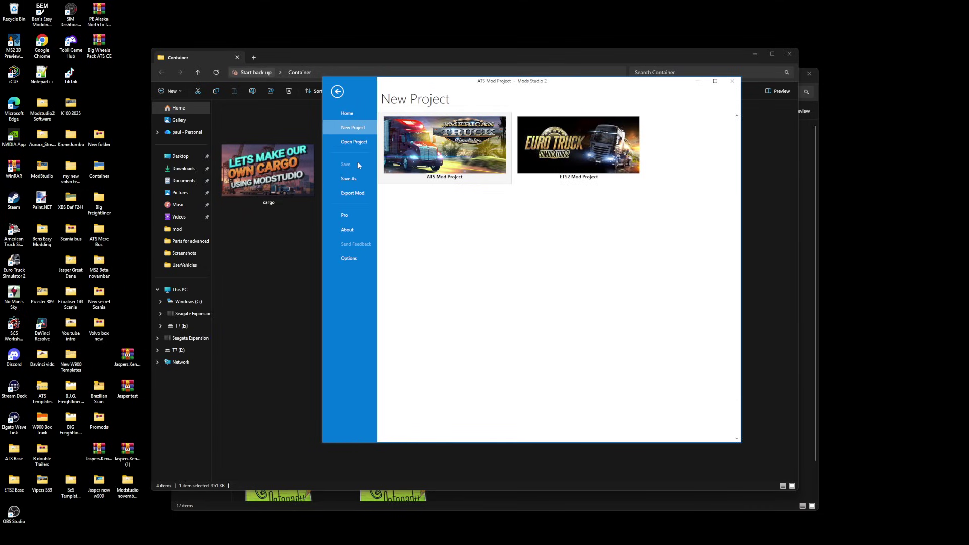
{"action": "left_click", "coordinate": [353, 194]}
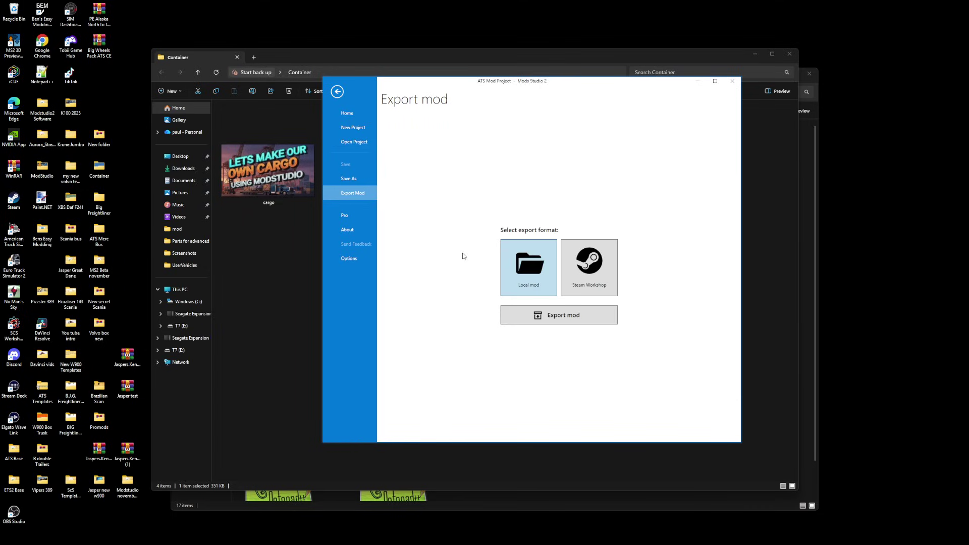
{"action": "left_click", "coordinate": [563, 320]}
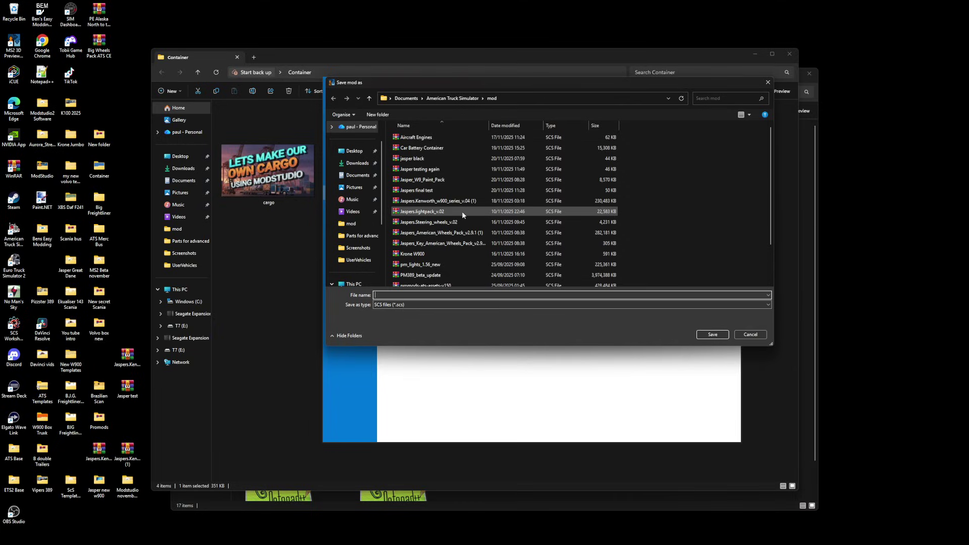
{"action": "left_click", "coordinate": [426, 148]}
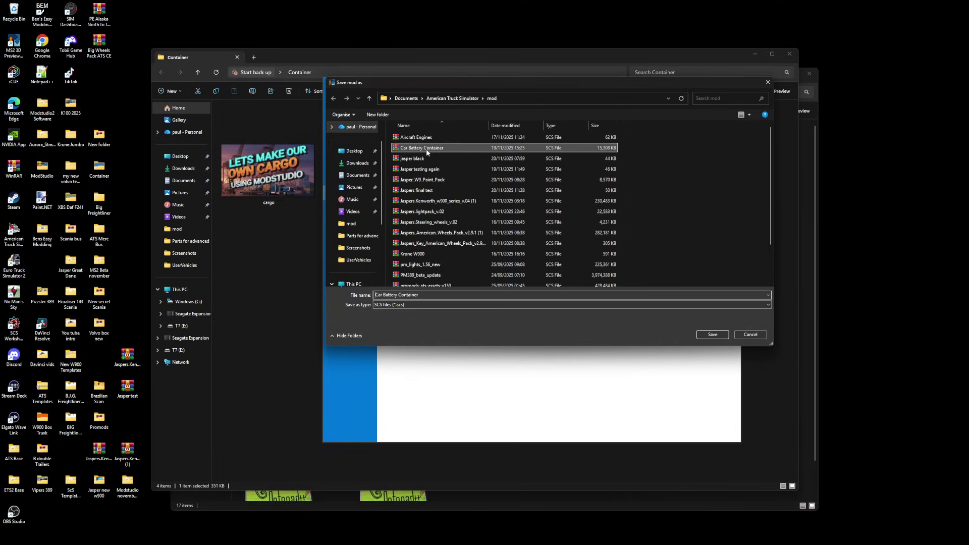
{"action": "left_click", "coordinate": [717, 335]}
{"action": "left_click", "coordinate": [509, 305]}
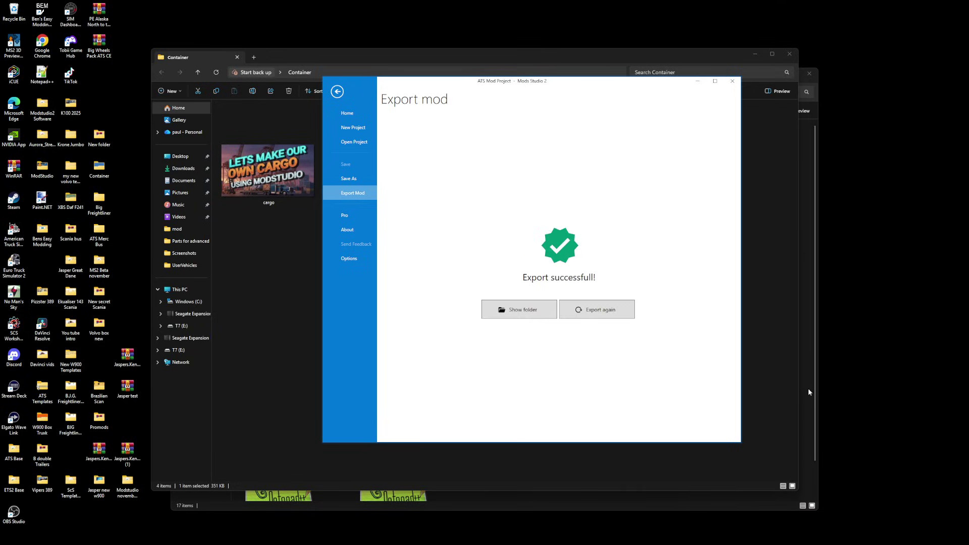
{"action": "left_click", "coordinate": [13, 235]}
Step: Launch American Truck Simulator, dismiss the SDK notice, and open the Mod Manager
{"action": "double_click", "coordinate": [12, 235]}
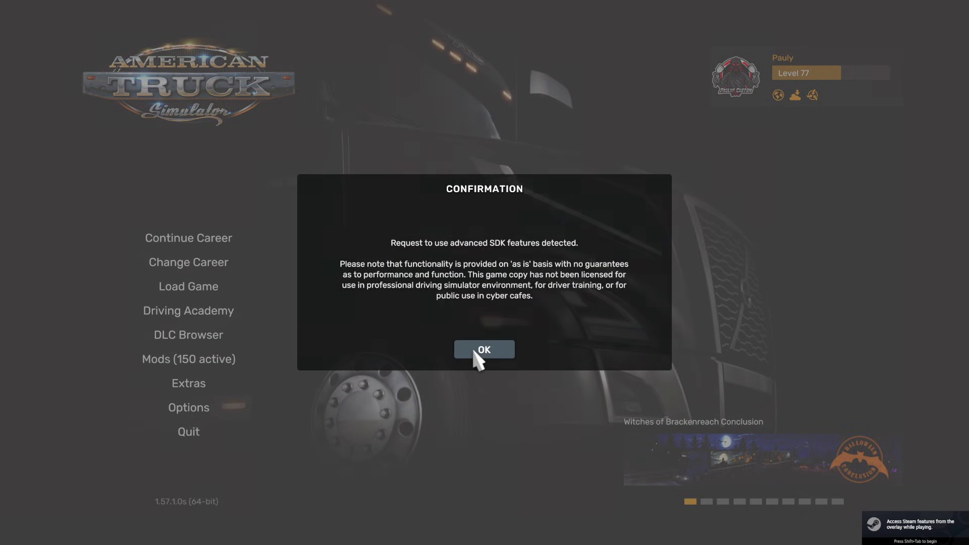
{"action": "left_click", "coordinate": [478, 348]}
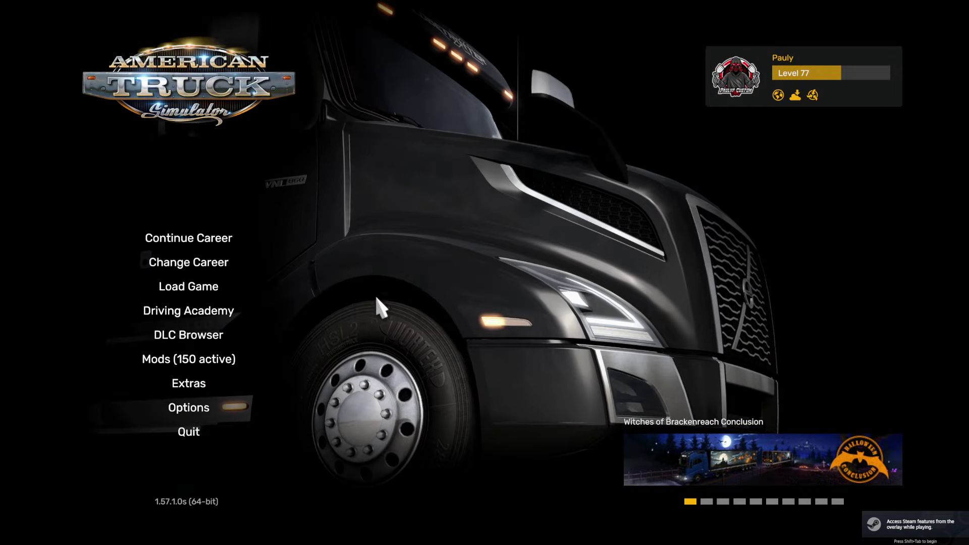
{"action": "left_click", "coordinate": [214, 358]}
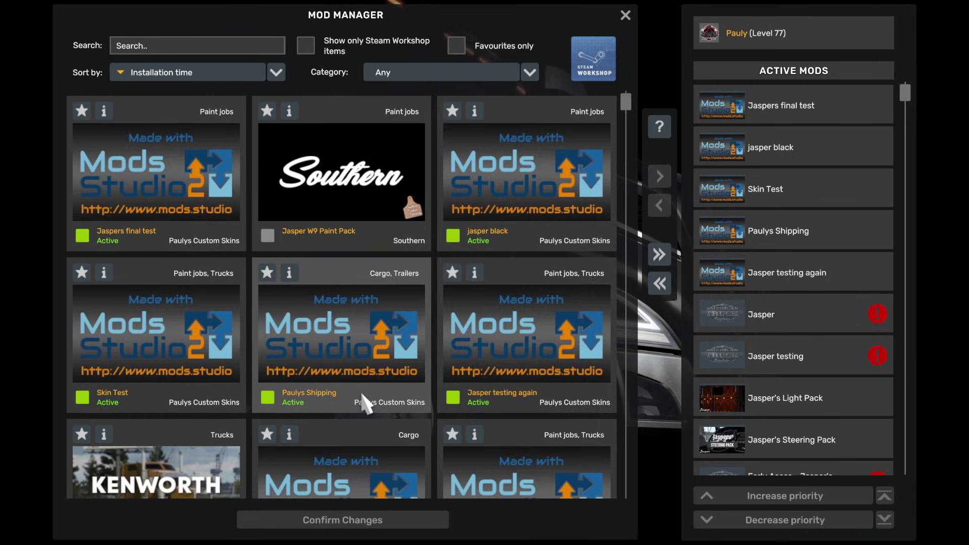
Step: Find Paulys Shipping in the active mods list, then close the Mod Manager and confirm leaving
{"action": "scroll", "coordinate": [363, 404], "scroll_direction": "down", "scroll_amount": 2}
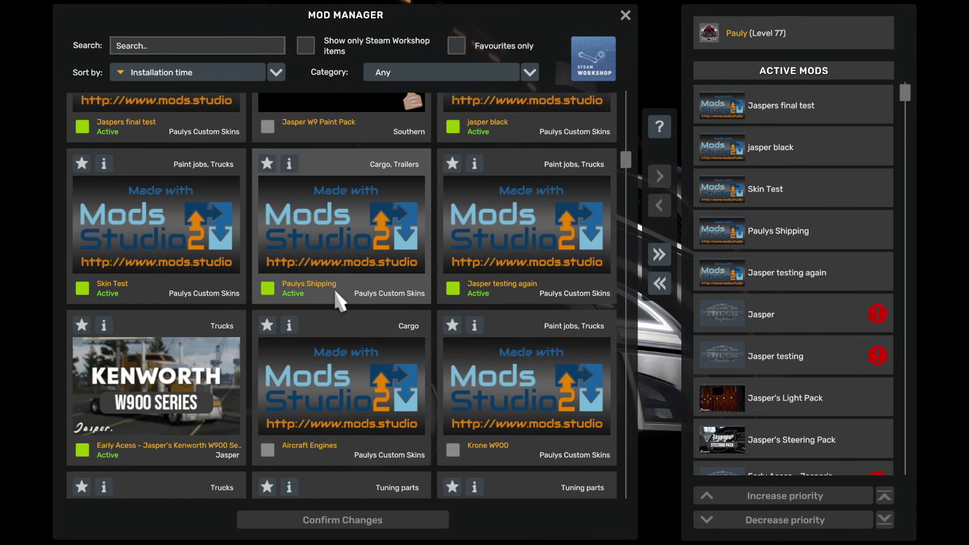
{"action": "scroll", "coordinate": [343, 302], "scroll_direction": "up", "scroll_amount": 2}
{"action": "scroll", "coordinate": [351, 438], "scroll_direction": "down", "scroll_amount": 2}
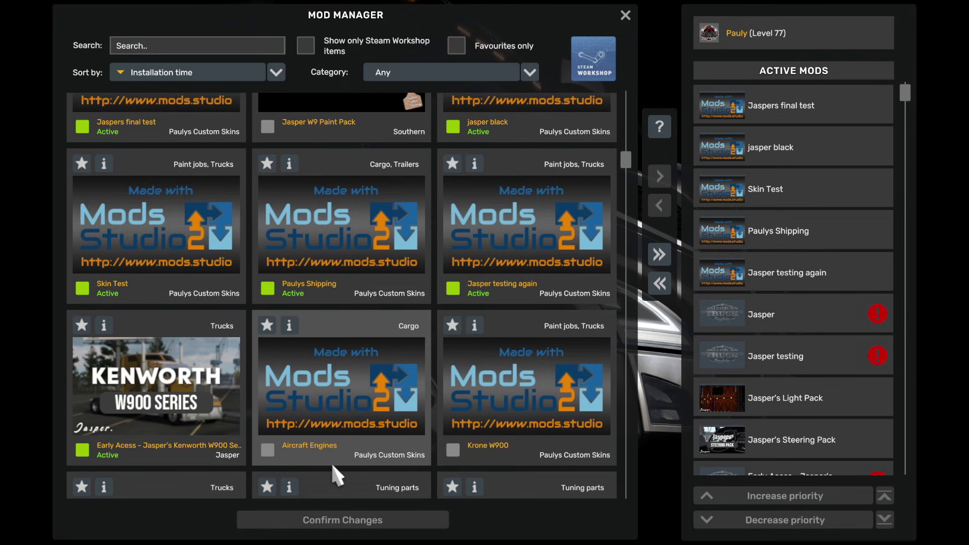
{"action": "scroll", "coordinate": [342, 361], "scroll_direction": "up", "scroll_amount": 1}
{"action": "scroll", "coordinate": [337, 356], "scroll_direction": "up", "scroll_amount": 1}
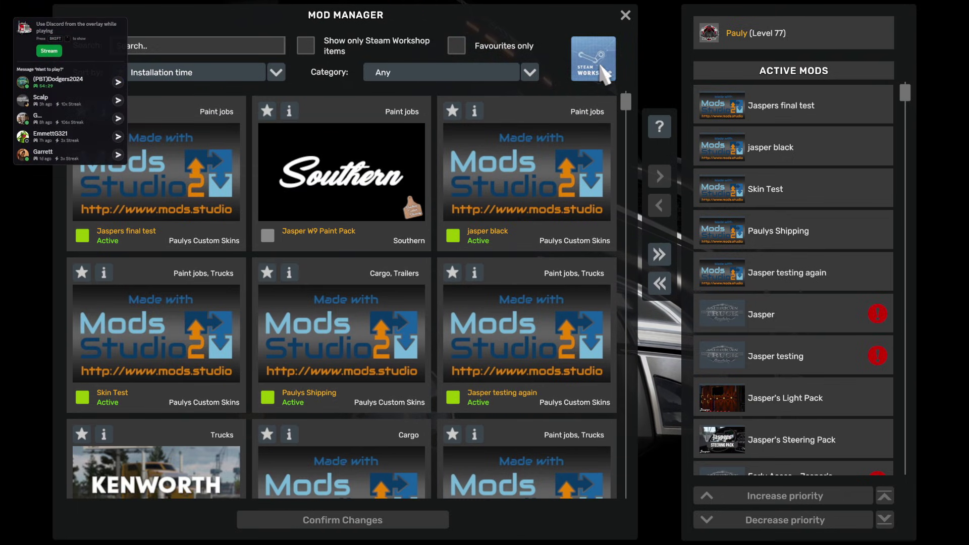
{"action": "left_click", "coordinate": [625, 15]}
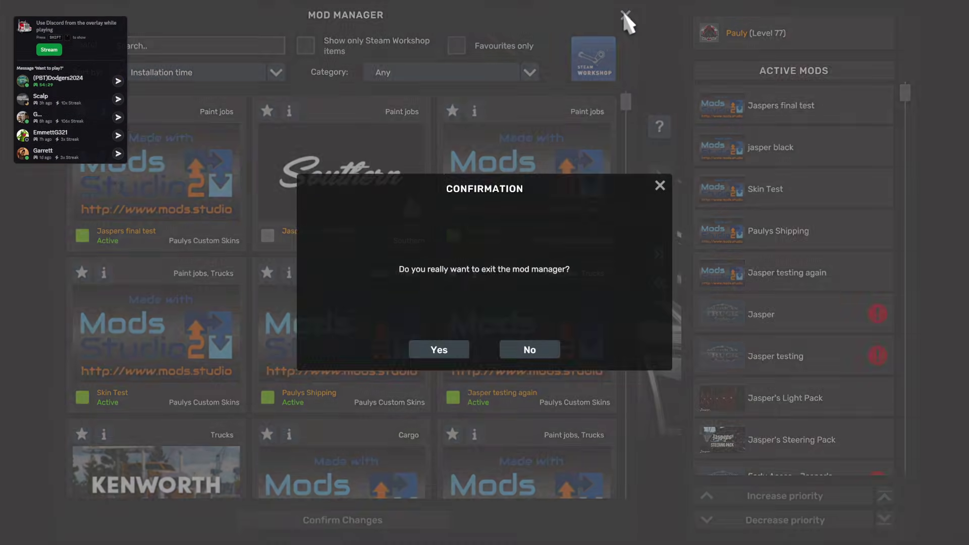
{"action": "left_click", "coordinate": [419, 350]}
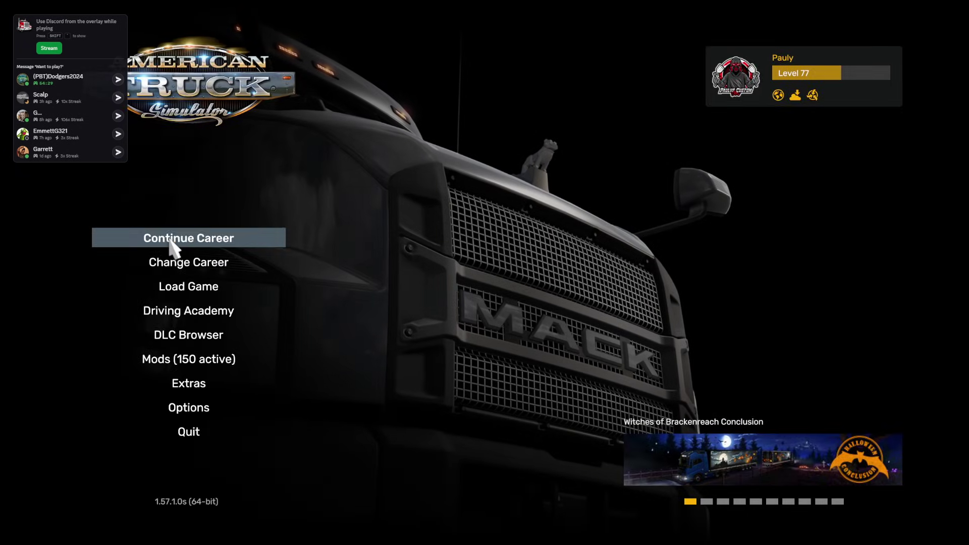
Step: Continue the career, dismiss the missing-controllers warning, and visit Catalogue's Trailer Explorer
{"action": "left_click", "coordinate": [171, 239]}
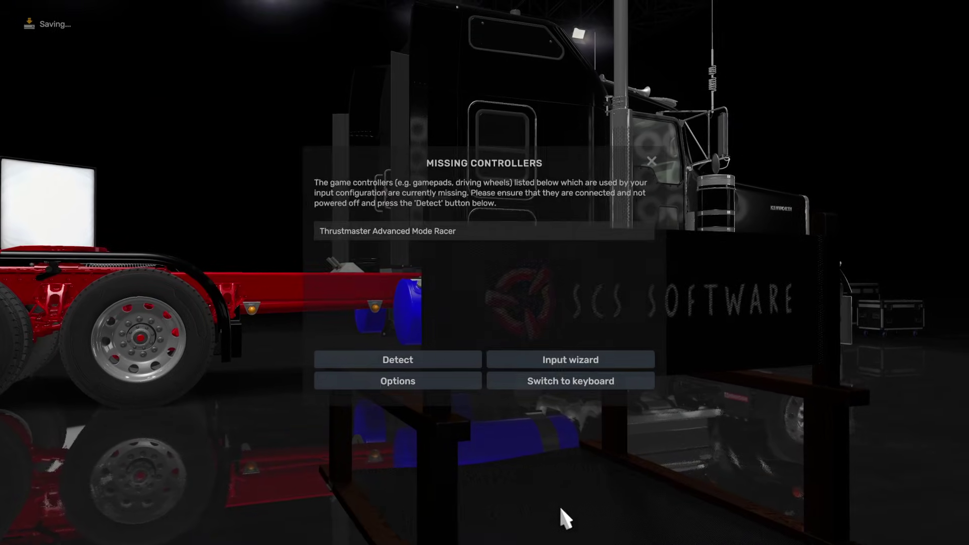
{"action": "left_click", "coordinate": [652, 161]}
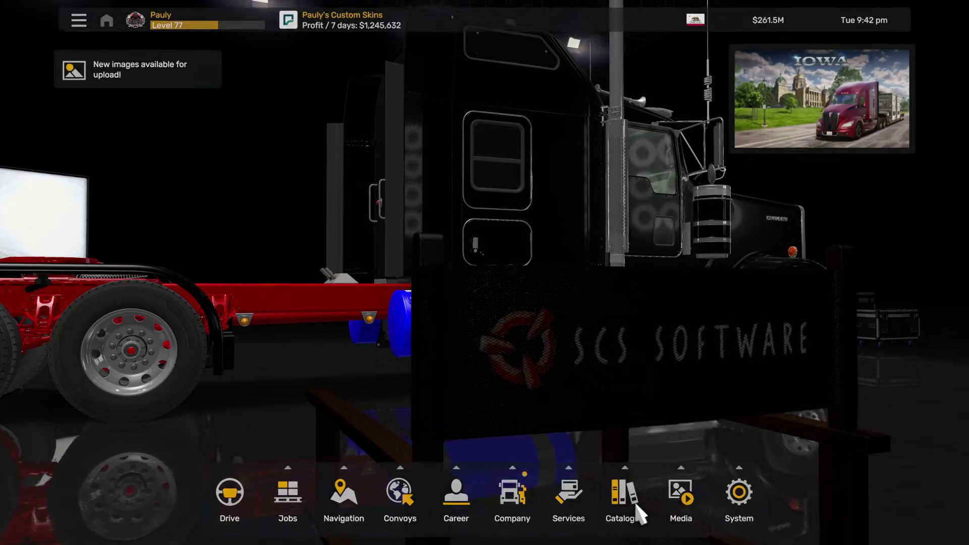
{"action": "left_click", "coordinate": [639, 512]}
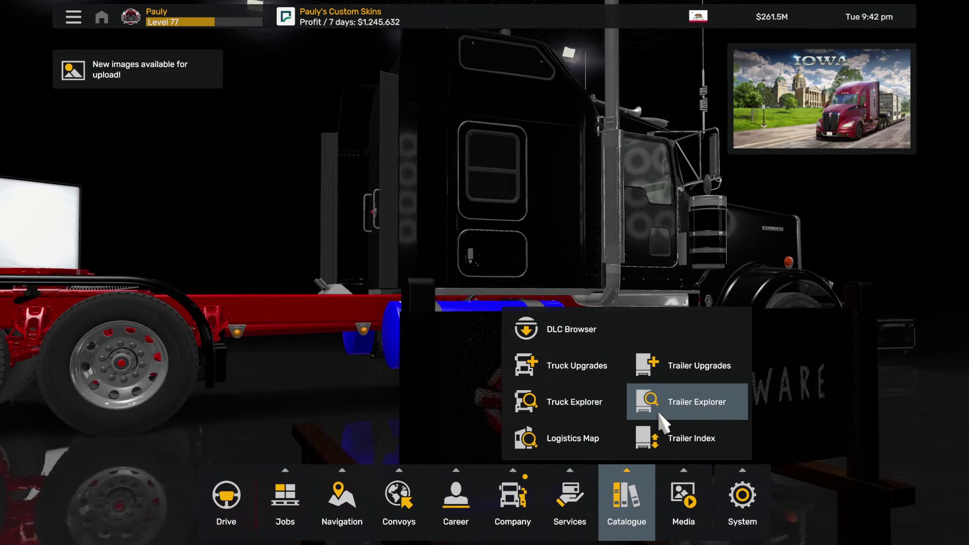
{"action": "left_click", "coordinate": [693, 402]}
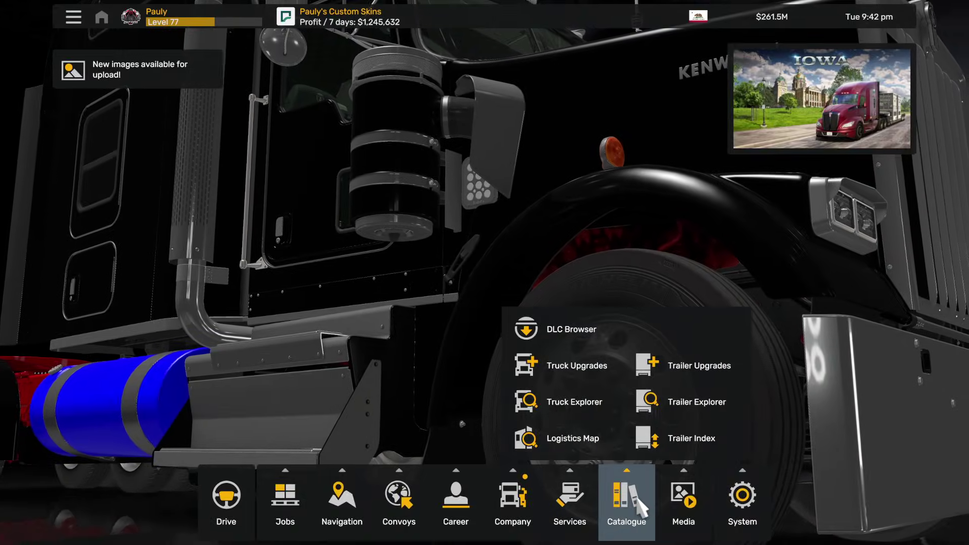
Step: Preview the Container Carrier in the Trailer Index loaded with Car Batteries cargo
{"action": "left_click", "coordinate": [676, 453]}
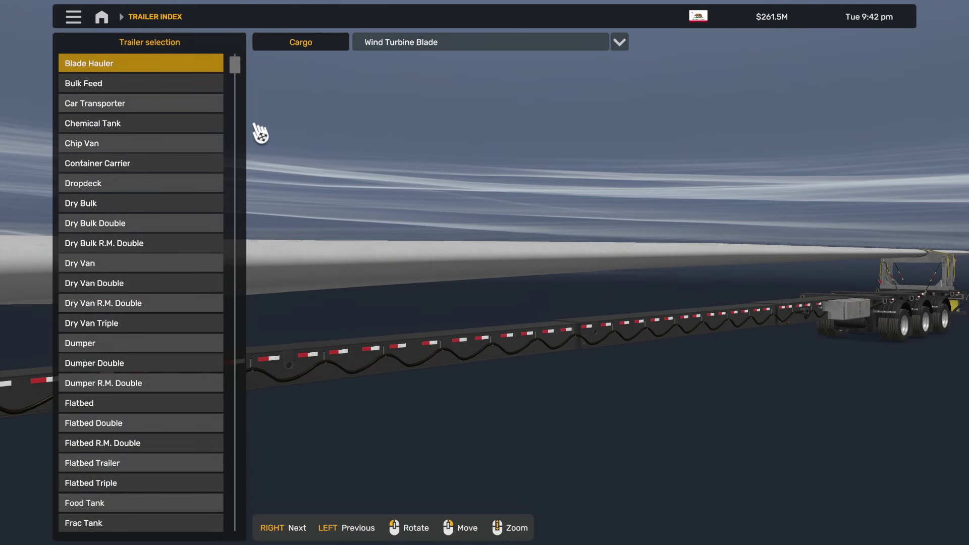
{"action": "left_click", "coordinate": [121, 160]}
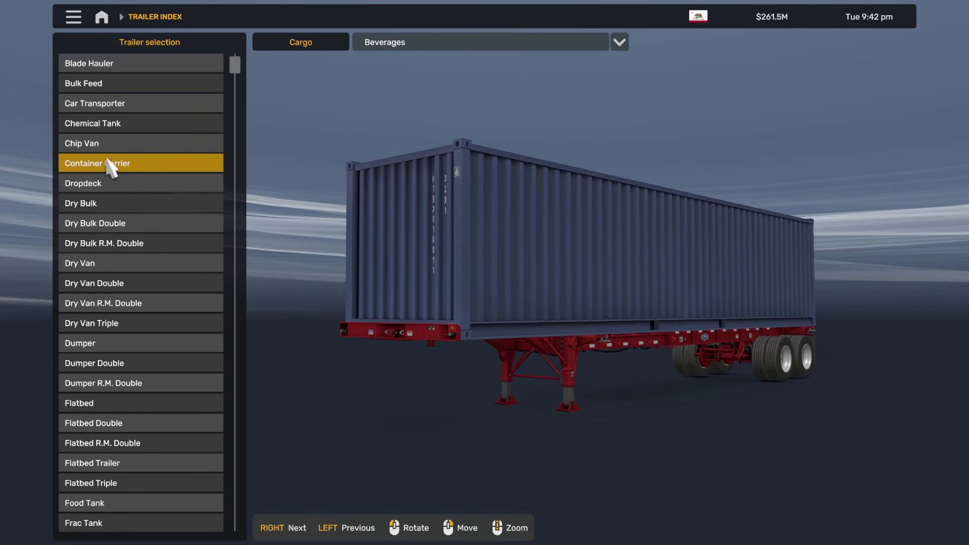
{"action": "mouse_move", "coordinate": [236, 69]}
{"action": "left_mouse_down"}
{"action": "mouse_move", "coordinate": [222, 518]}
{"action": "mouse_move", "coordinate": [231, 541]}
{"action": "mouse_move", "coordinate": [236, 62]}
{"action": "left_mouse_up"}
{"action": "left_click", "coordinate": [432, 43]}
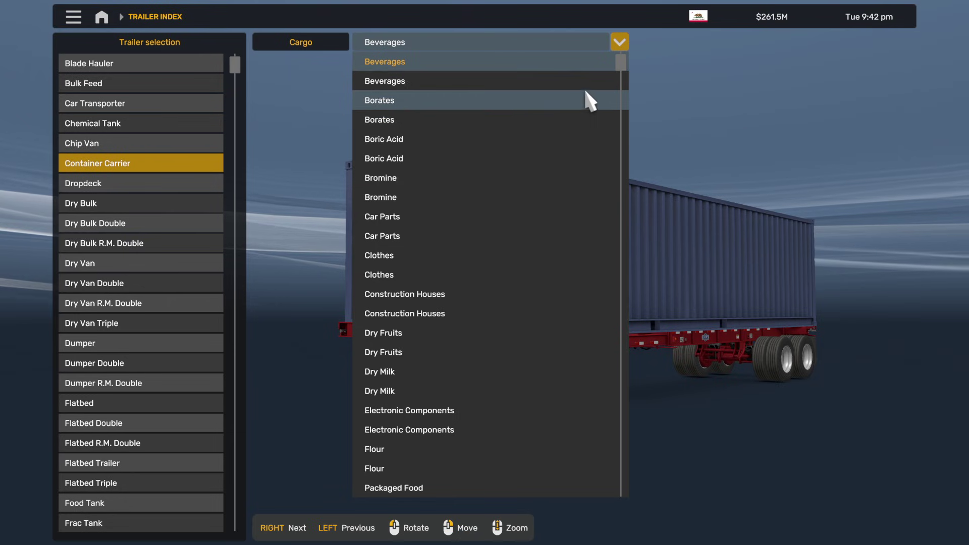
{"action": "left_click_drag", "start_coordinate": [621, 65], "coordinate": [622, 499]}
{"action": "left_click", "coordinate": [378, 475]}
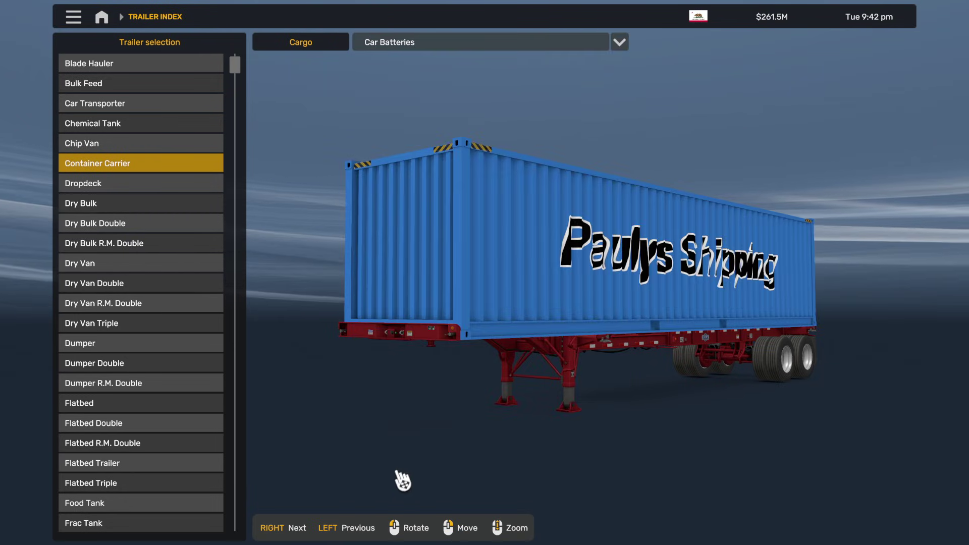
Step: Orbit around the container, switch to the 20-ft Car Batteries variant, and return to the garage
{"action": "scroll", "coordinate": [402, 481], "scroll_direction": "up", "scroll_amount": 5}
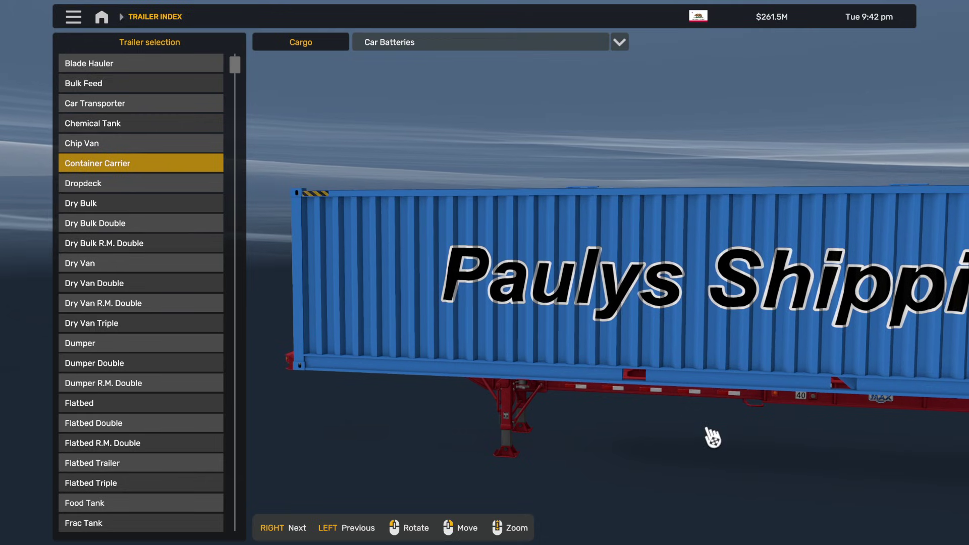
{"action": "left_click_drag", "start_coordinate": [737, 435], "coordinate": [647, 431]}
{"action": "scroll", "coordinate": [641, 226], "scroll_direction": "up", "scroll_amount": 5}
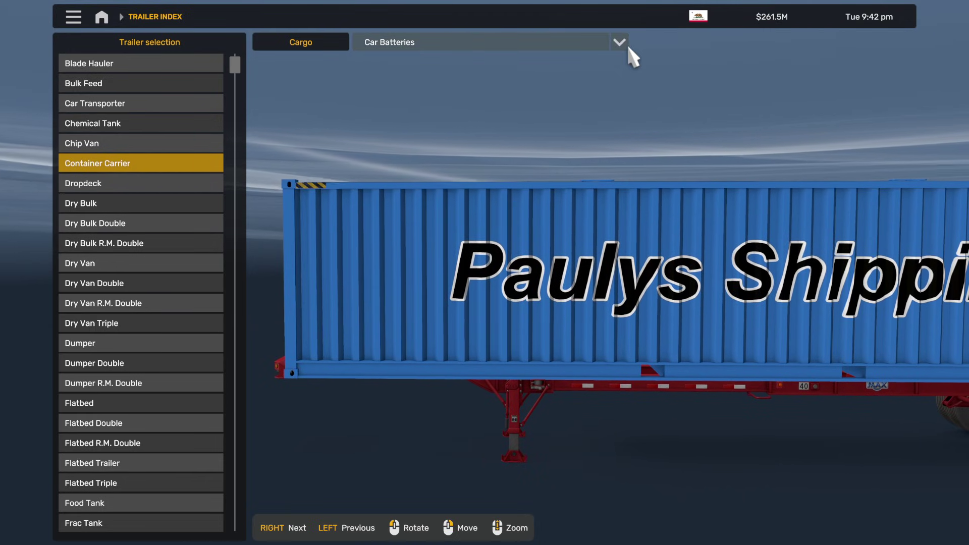
{"action": "left_click", "coordinate": [621, 45]}
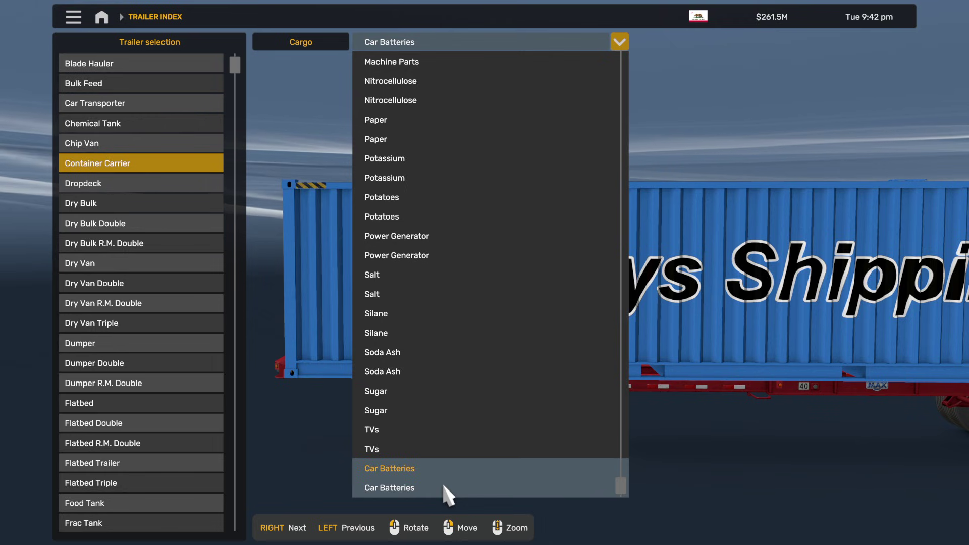
{"action": "left_click", "coordinate": [460, 483]}
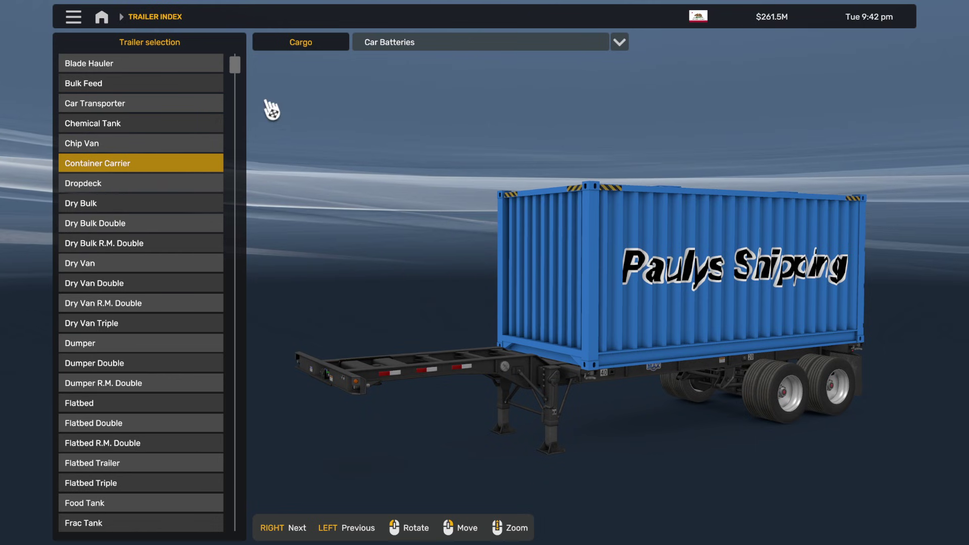
{"action": "left_click", "coordinate": [101, 17]}
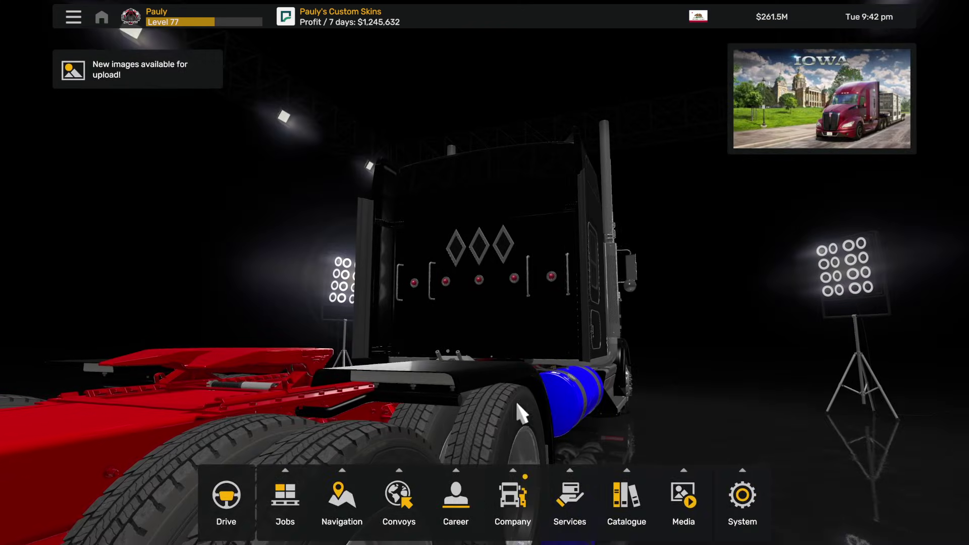
Step: Browse the Trailer Purchase offers, including the $27,900 Container Carrier, then return to the garage
{"action": "mouse_move", "coordinate": [586, 480]}
{"action": "left_click", "coordinate": [631, 443]}
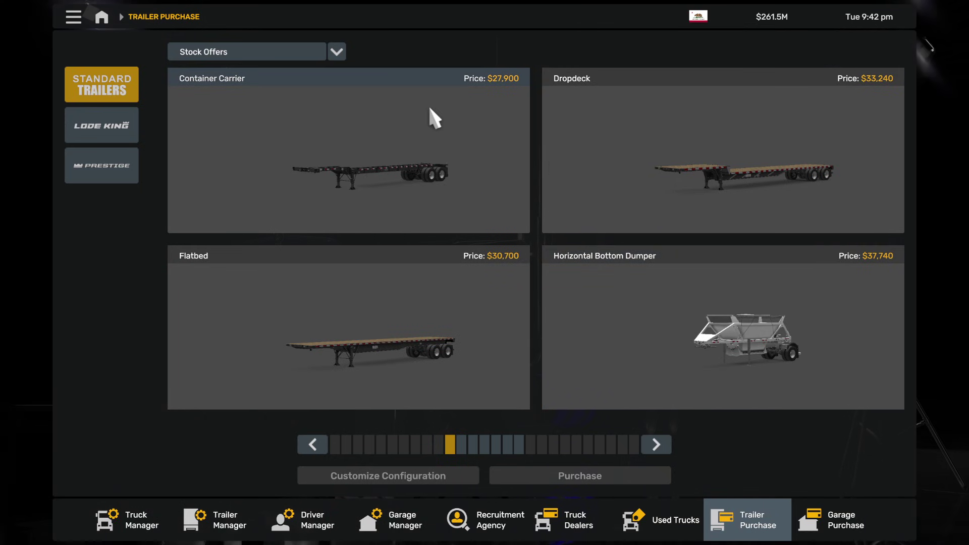
{"action": "left_click", "coordinate": [102, 17]}
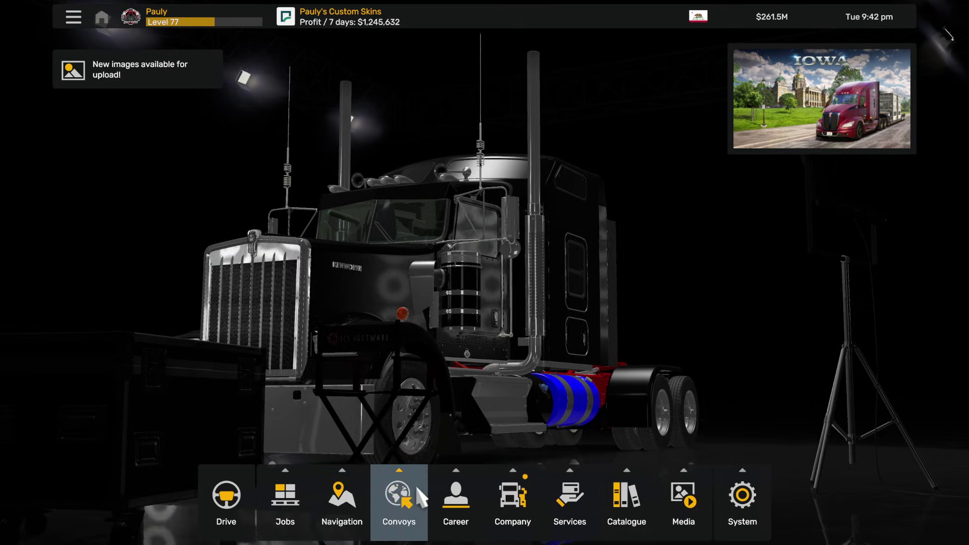
Step: In the Cargo Market, select the Car Batteries job from Sacramento to El Centro
{"action": "mouse_move", "coordinate": [304, 517]}
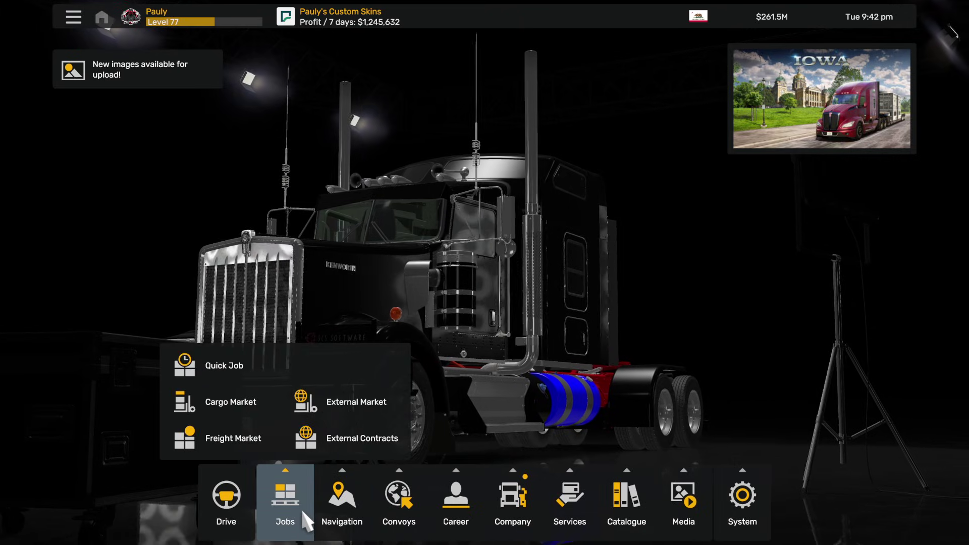
{"action": "left_click", "coordinate": [230, 402]}
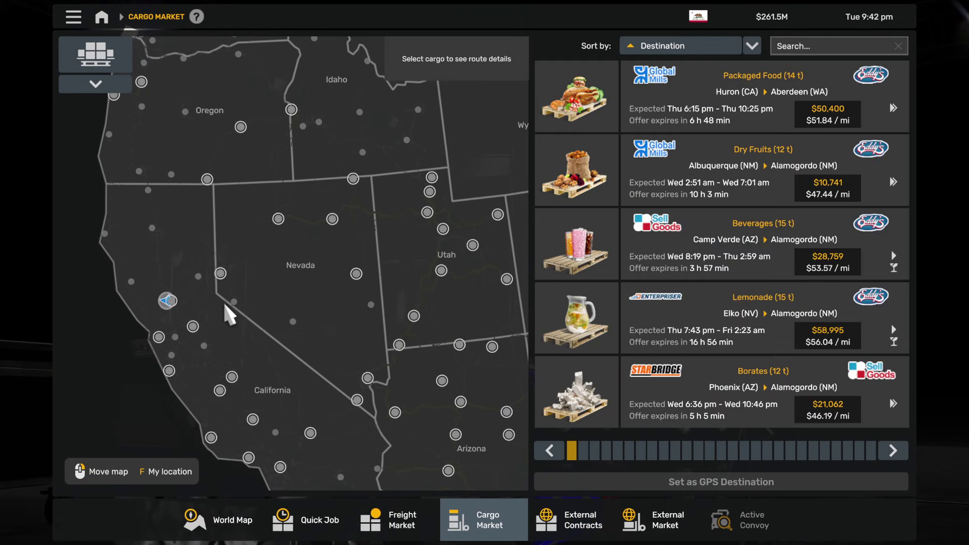
{"action": "left_click", "coordinate": [171, 302]}
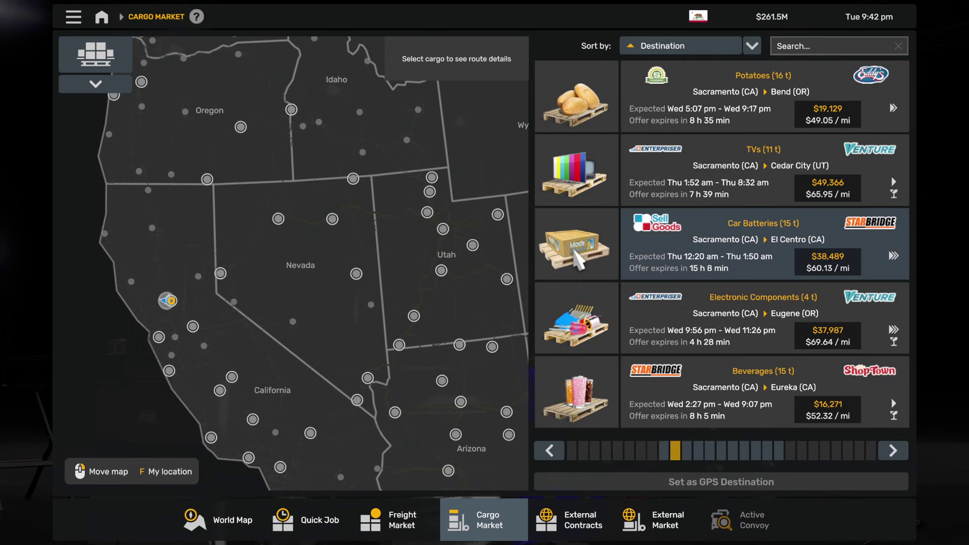
{"action": "left_click", "coordinate": [591, 255]}
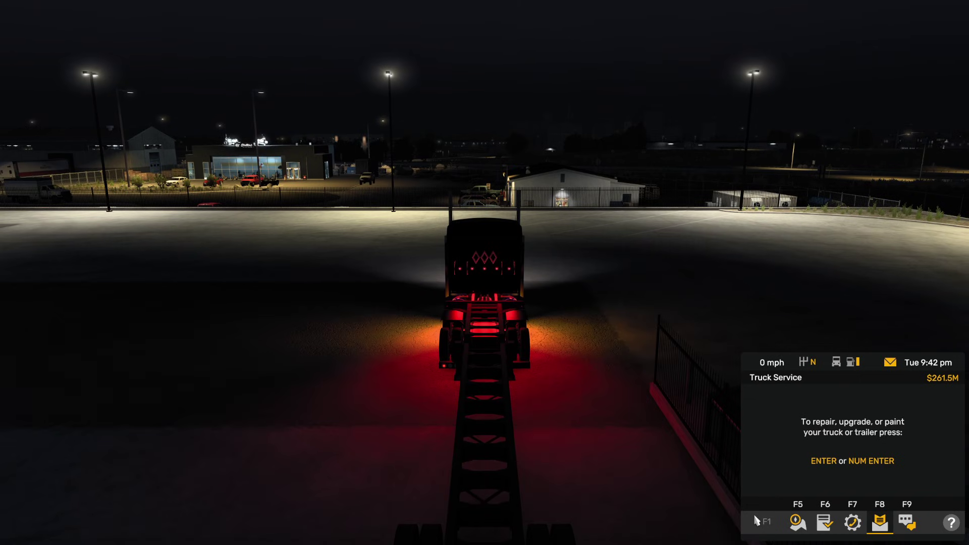
Step: Show the navigation map and take the cargo market job at the depot
{"action": "key", "text": "F5"}
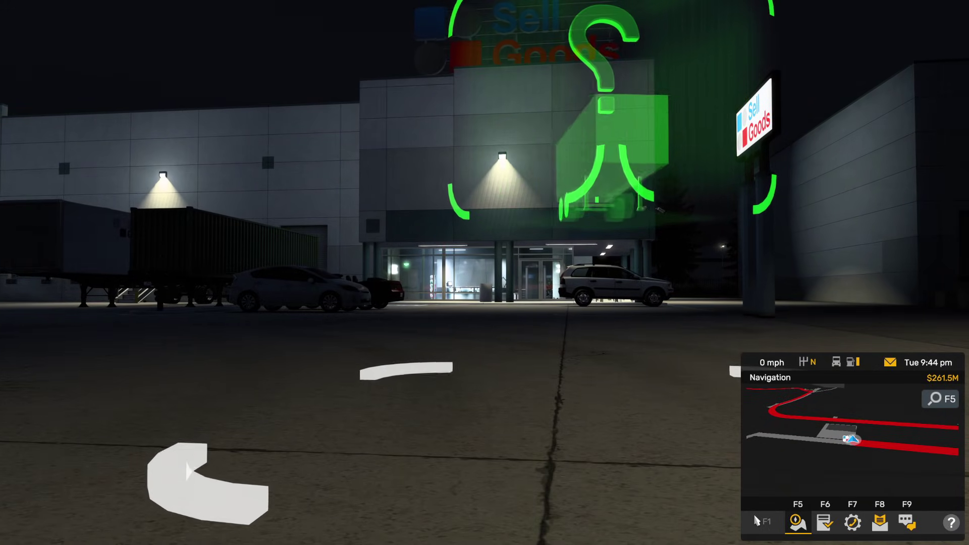
{"action": "key", "text": "Return"}
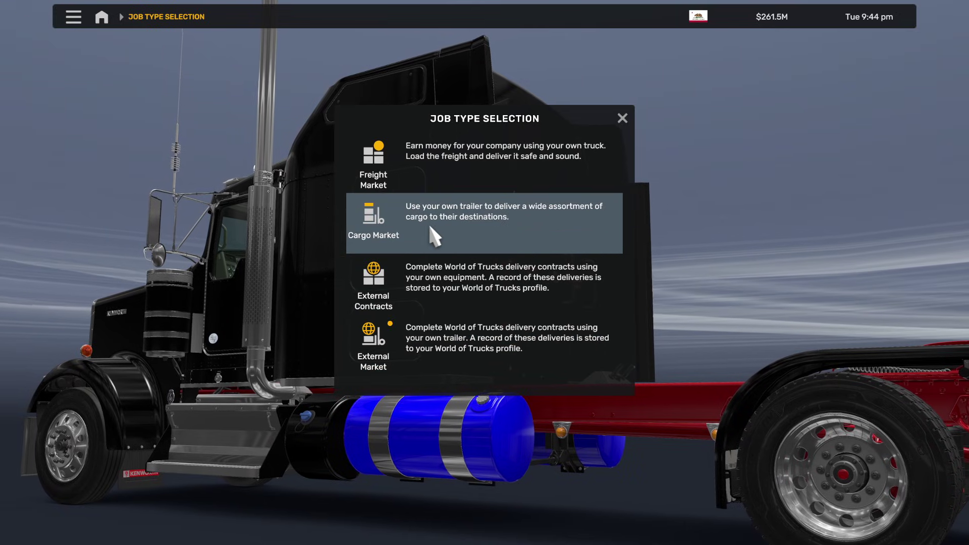
{"action": "left_click", "coordinate": [429, 222]}
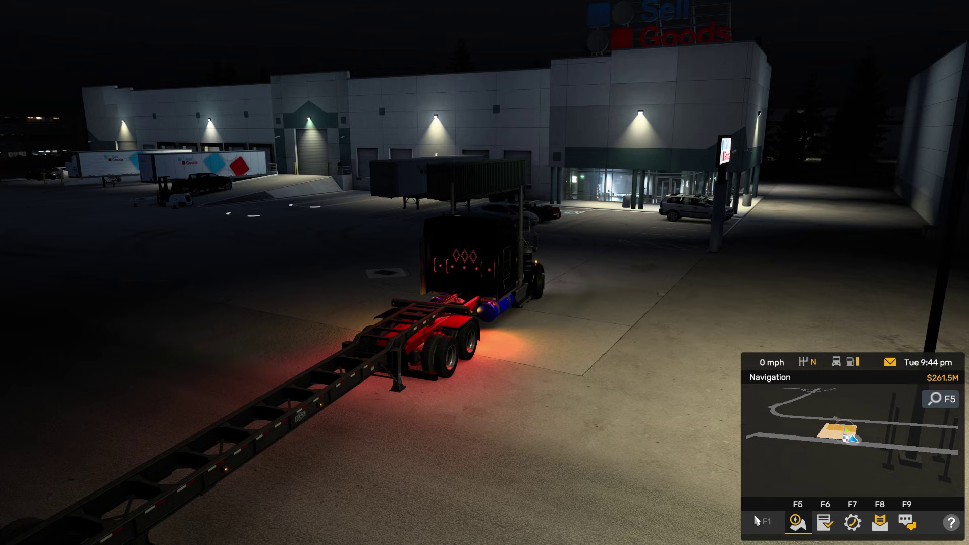
Step: Drive the truck to the chassis trailer and couple the Paulys Shipping container
{"action": "key", "text": "e"}
{"action": "key", "text": "w"}
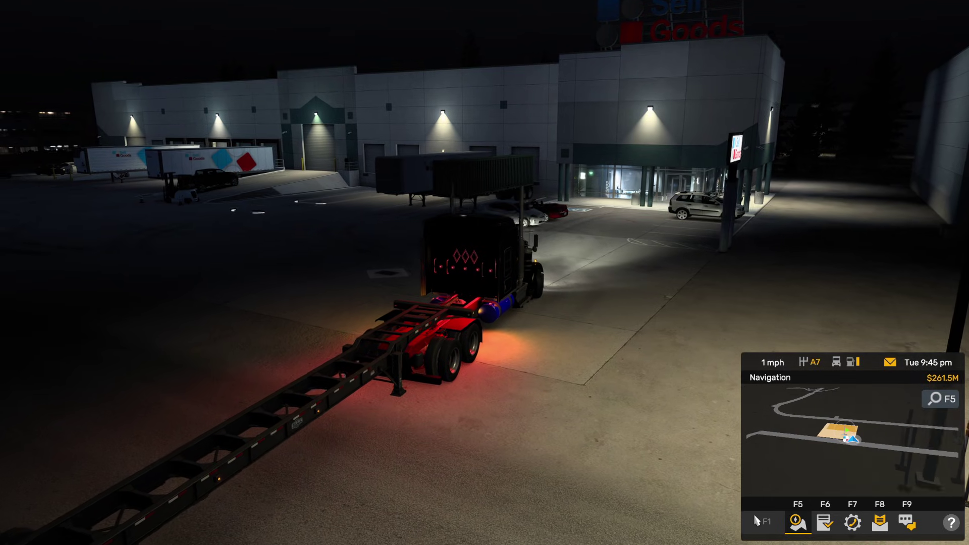
{"action": "key", "text": "a"}
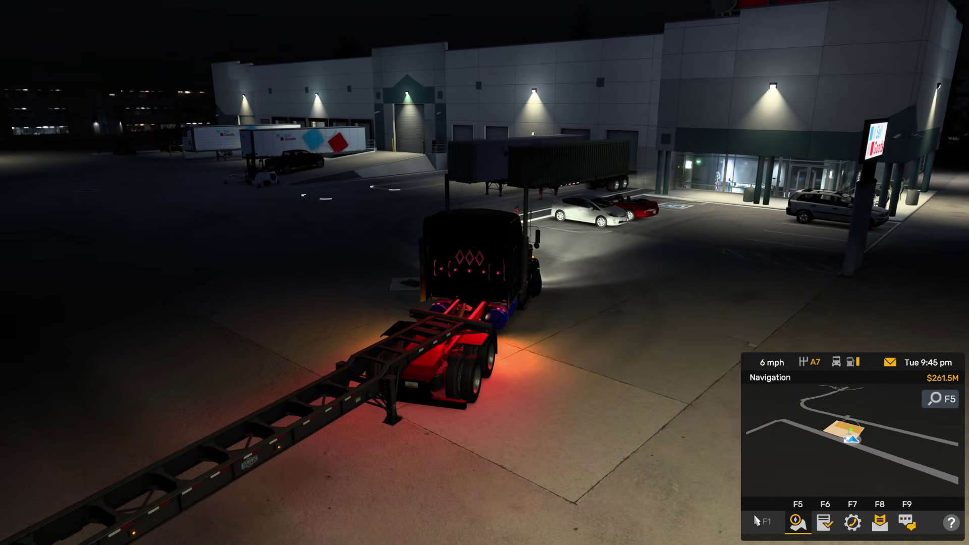
{"action": "key", "text": "t"}
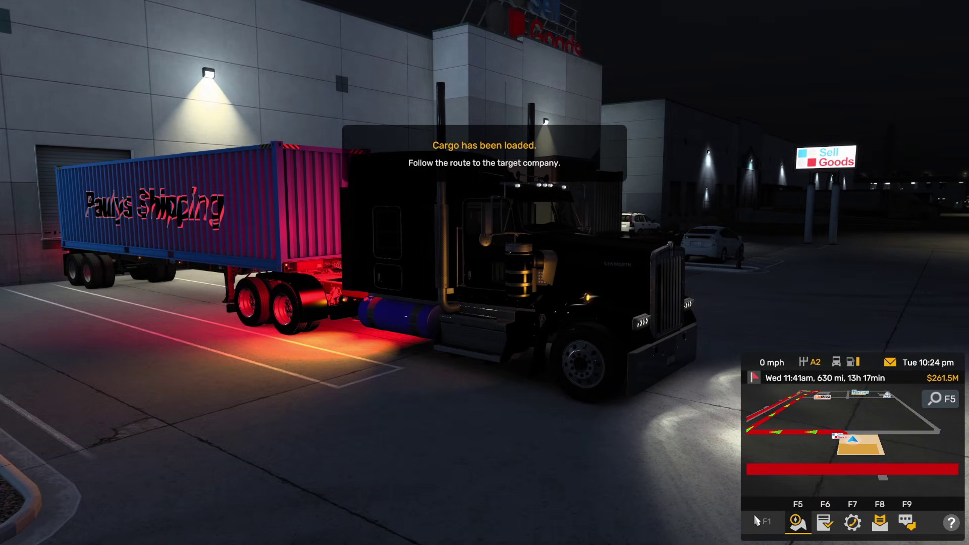
Step: Drive the loaded truck forward and left across the depot lot
{"action": "key", "text": "w"}
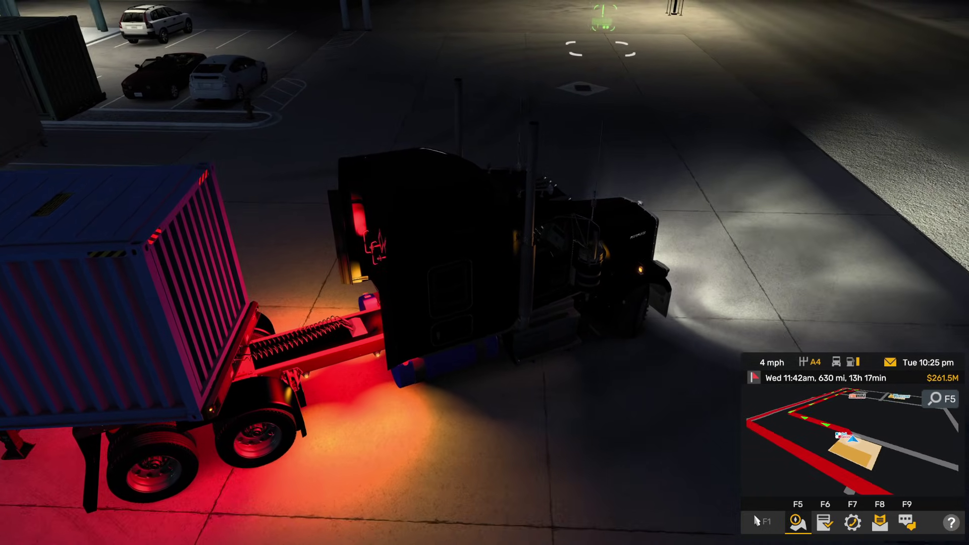
{"action": "key", "text": "w"}
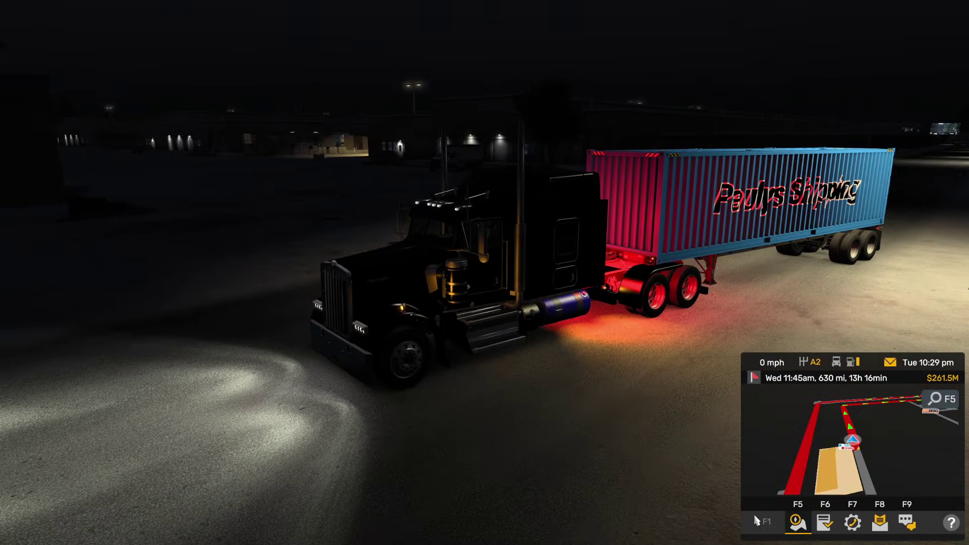
Step: Quit American Truck Simulator from the in-game menu, confirming the Quit Game dialog
{"action": "key", "text": "Escape"}
{"action": "mouse_move", "coordinate": [745, 515]}
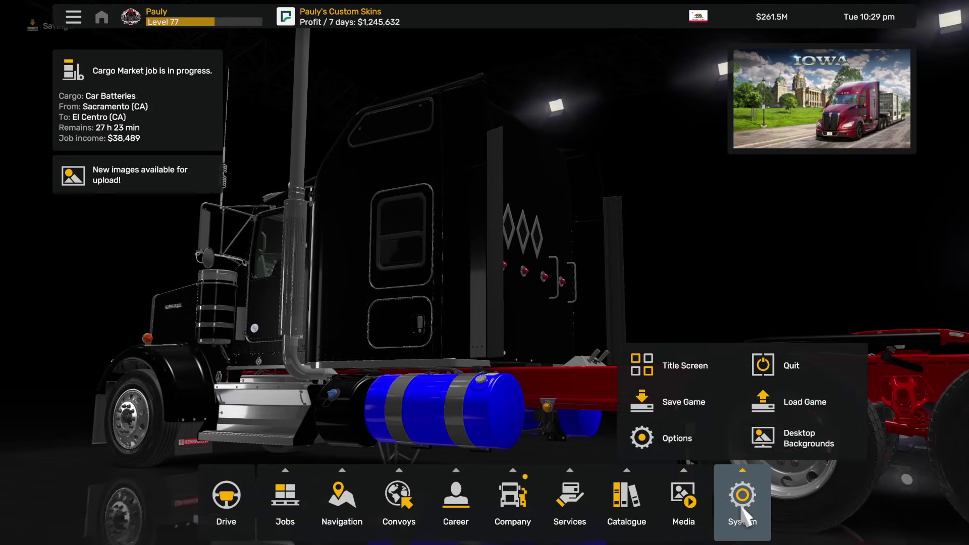
{"action": "left_click", "coordinate": [762, 368]}
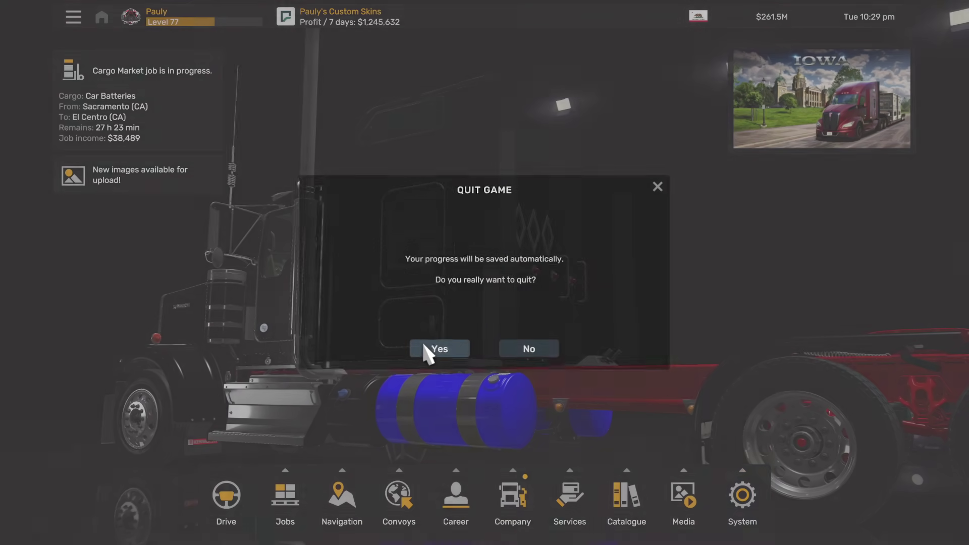
{"action": "left_click", "coordinate": [424, 346]}
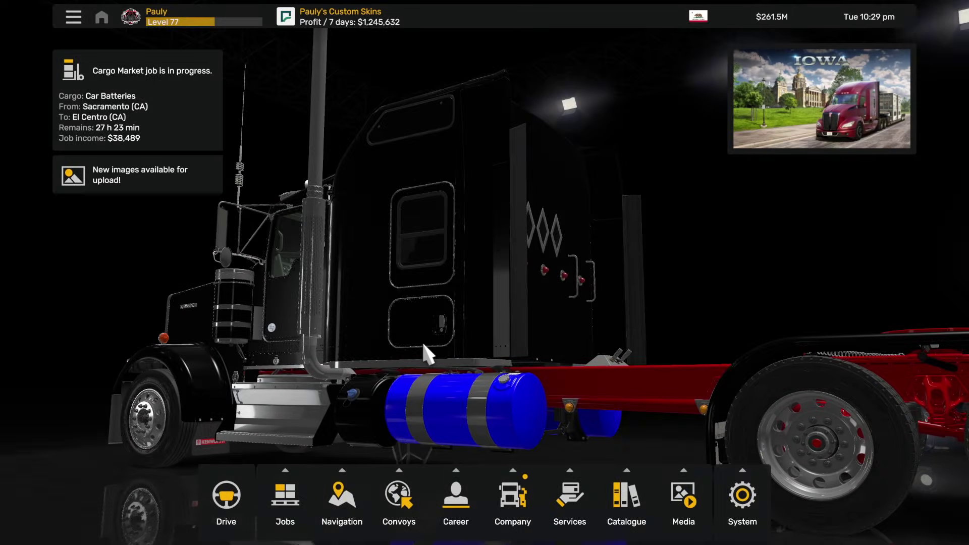